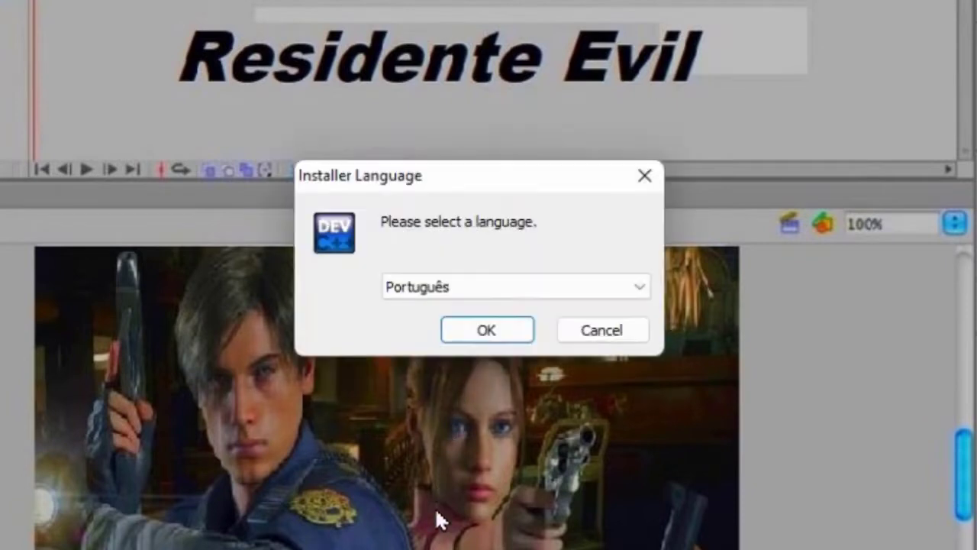
# Set the Dev-C++ 5.11 installer language to Português, accept the licence agreement and continue to the destination folder.
pyautogui.click(475, 333)
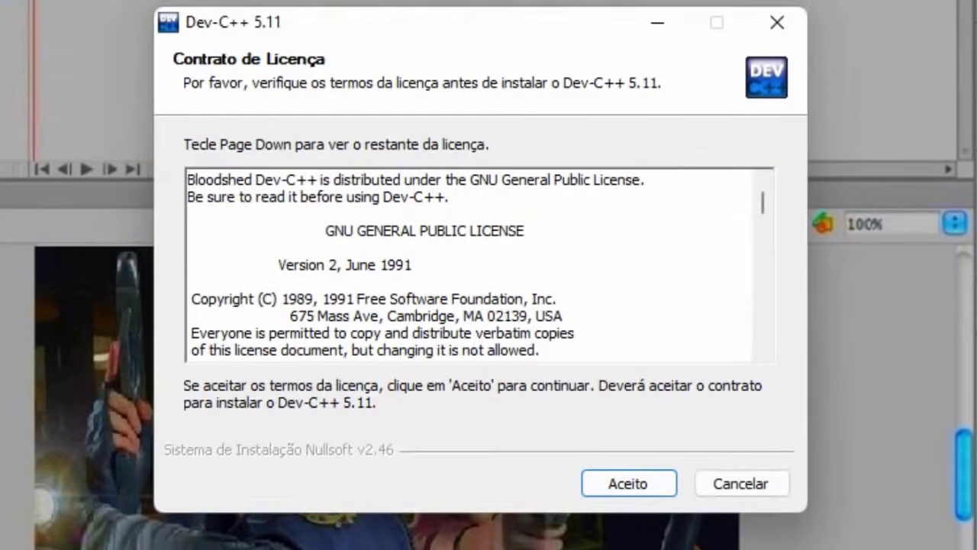
pyautogui.click(628, 483)
pyautogui.press('Return')
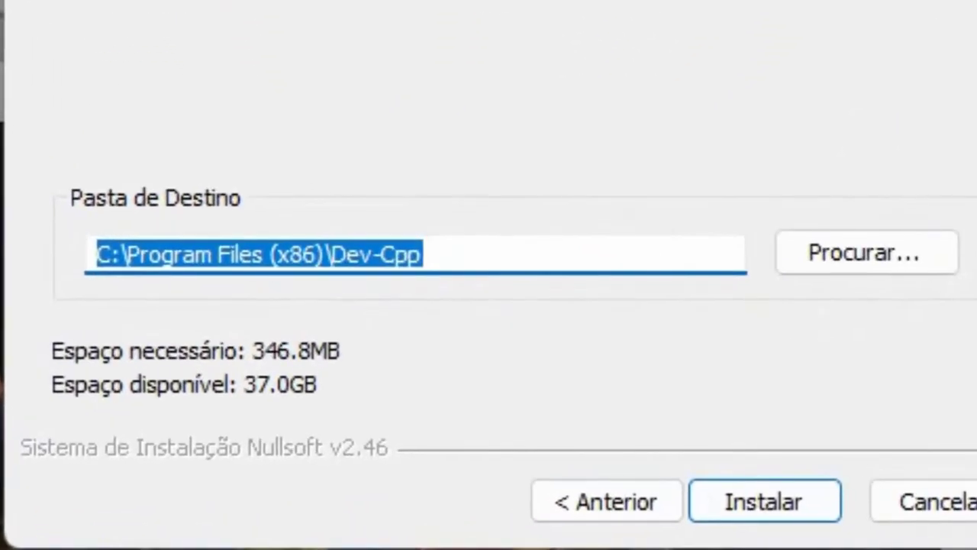
# Change the destination folder to C:\Dev-Cpp and install the program there.
pyautogui.click(326, 255)
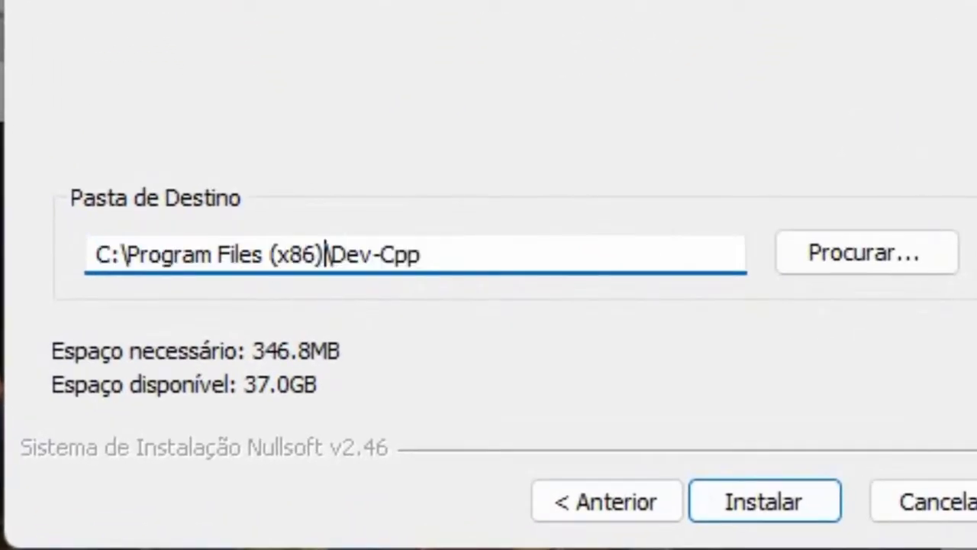
pyautogui.moveTo(214, 254); pyautogui.dragTo(142, 255)
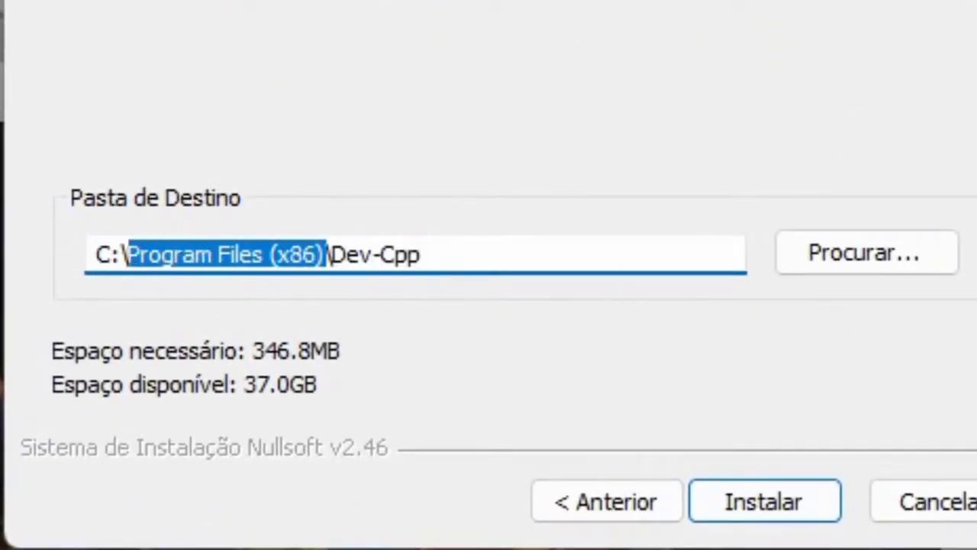
pyautogui.press('BackSpace')
pyautogui.press('BackSpace')
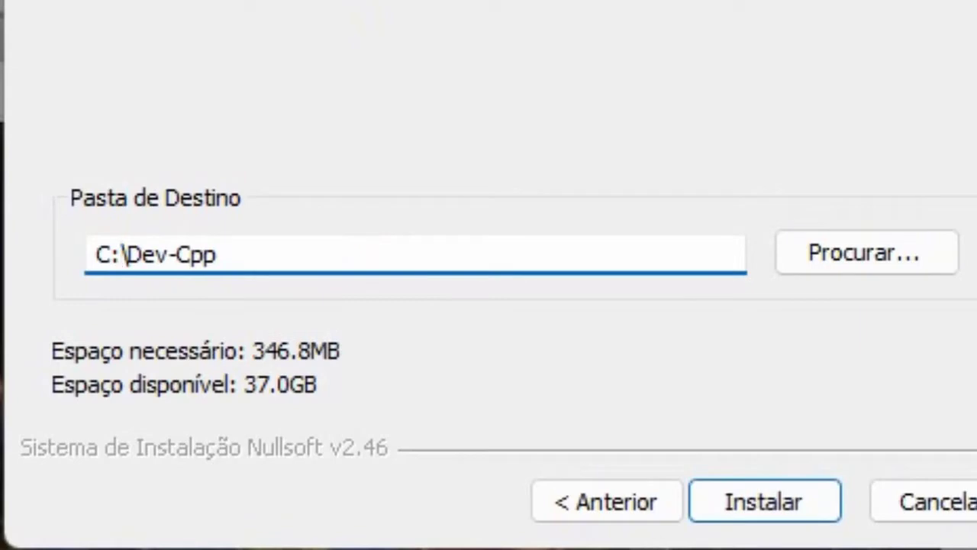
pyautogui.press('Return')
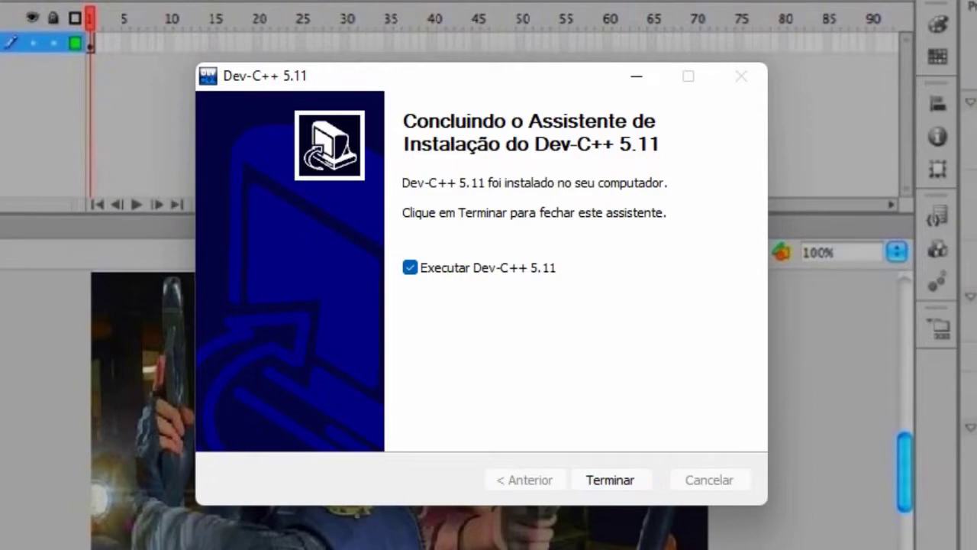
# Finish the installer and launch Dev-C++, choosing Portuguese (Brazil) and keeping the default theme in the first-time configuration.
pyautogui.press('Return')
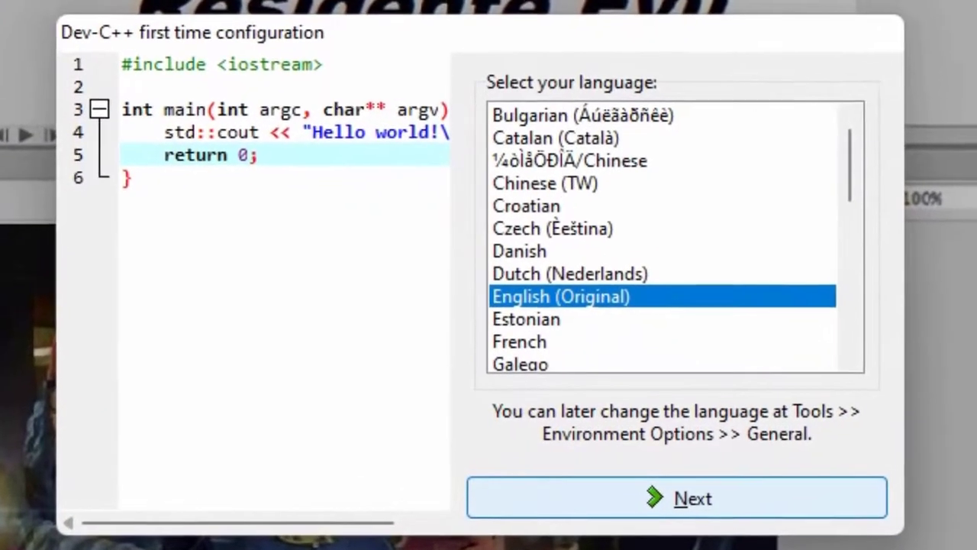
pyautogui.scroll(-6, 664, 234)
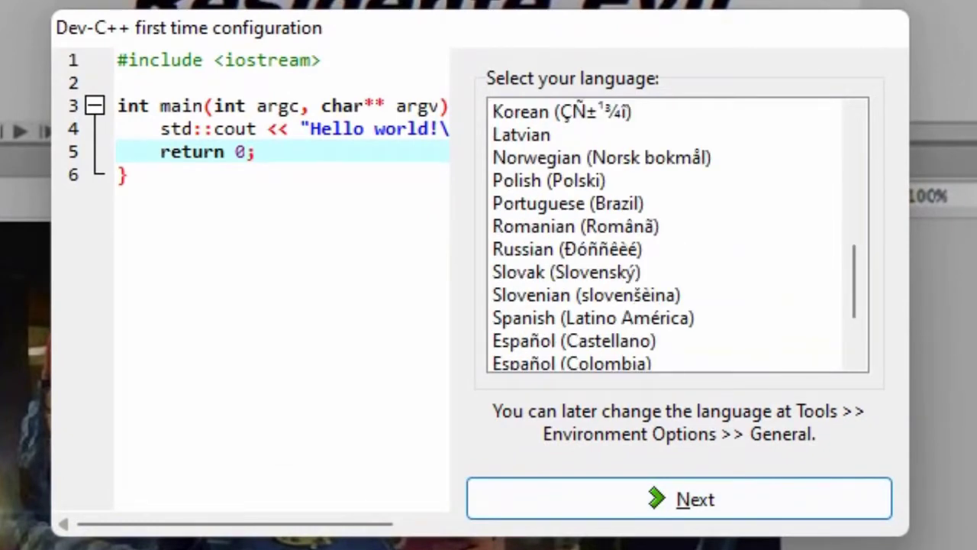
pyautogui.click(568, 203)
pyautogui.click(679, 498)
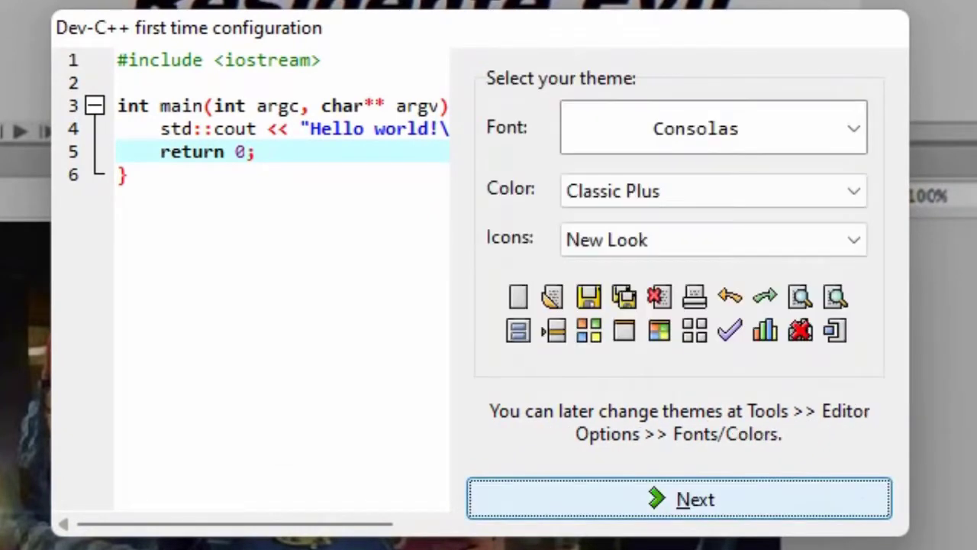
pyautogui.click(678, 499)
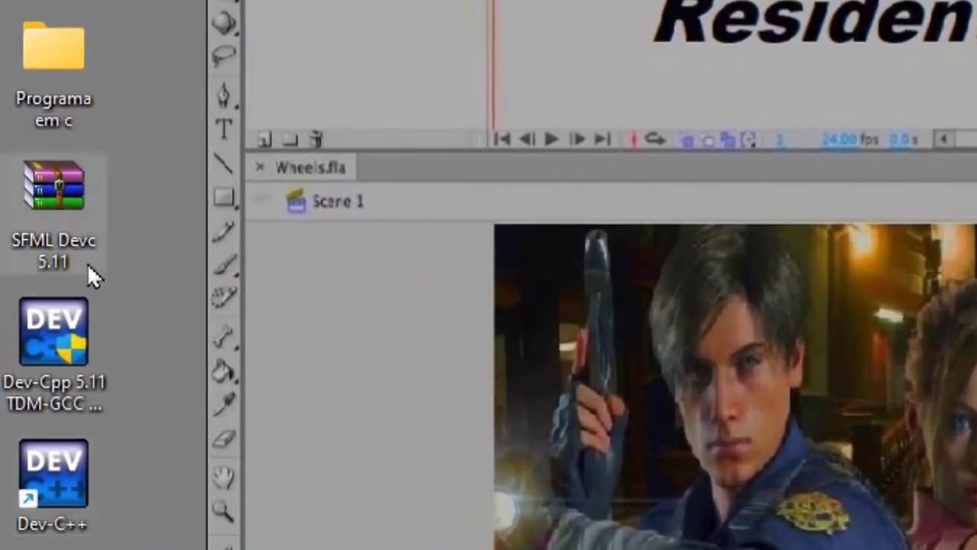
# Extract the SFML Devc 5.11 archive from the desktop to the root of C:\ and close the archive.
pyautogui.doubleClick(65, 184)
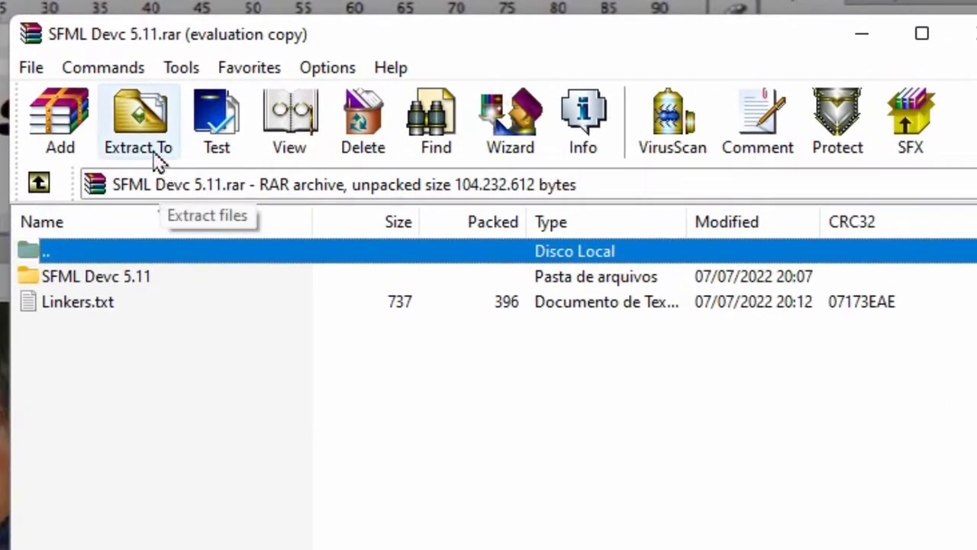
pyautogui.click(153, 152)
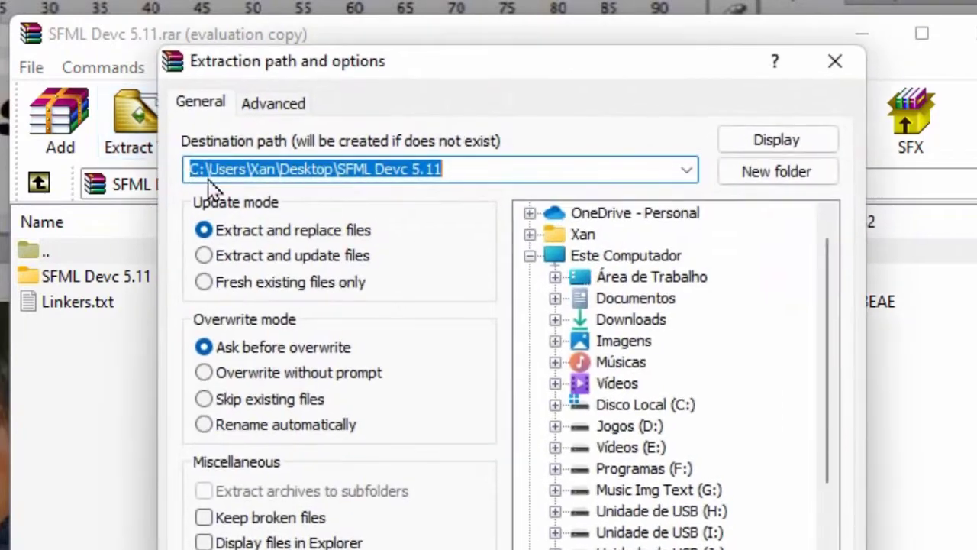
pyautogui.click(615, 412)
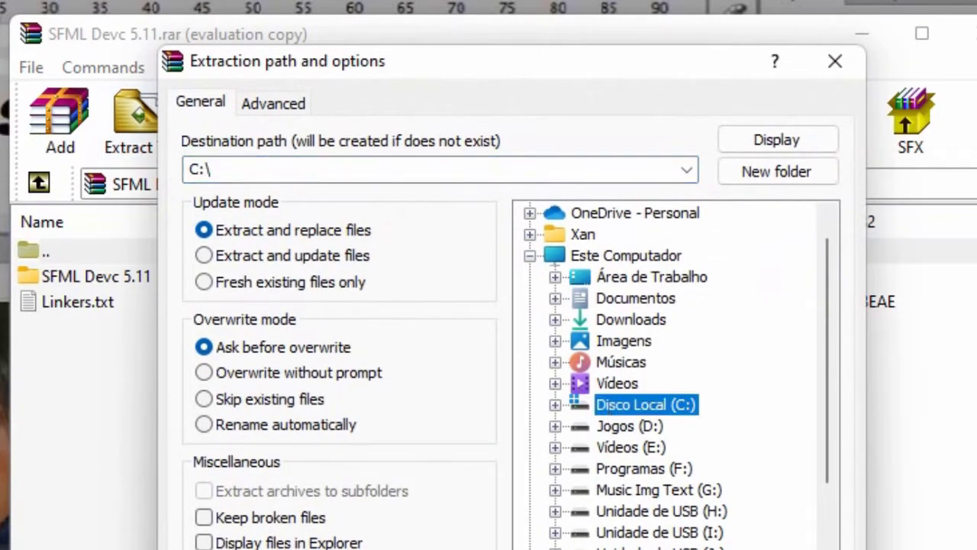
pyautogui.press('Return')
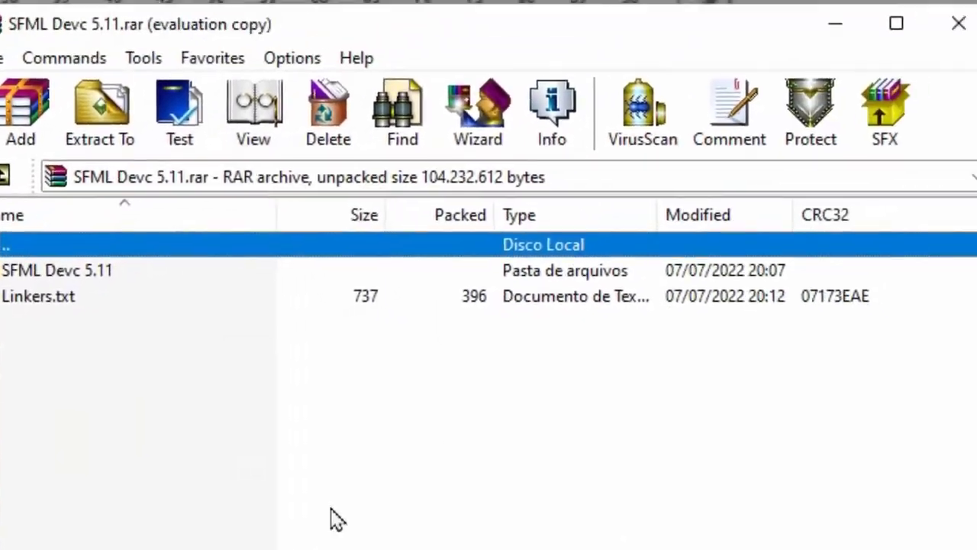
pyautogui.click(958, 23)
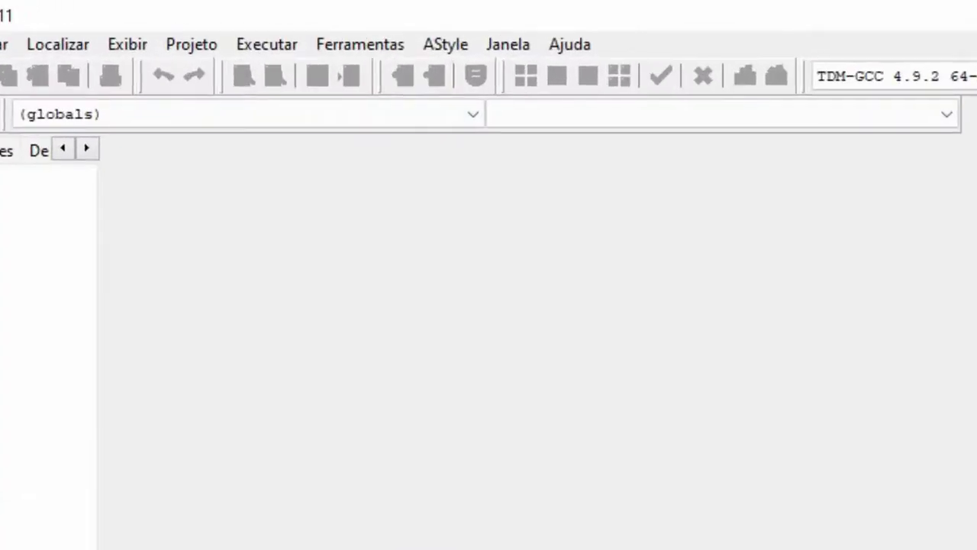
# In the compiler options, append "-lsfml-graphics -lsfml-window -lsfml-system" after -static-libgcc in the linker commands.
pyautogui.click(361, 44)
pyautogui.click(423, 73)
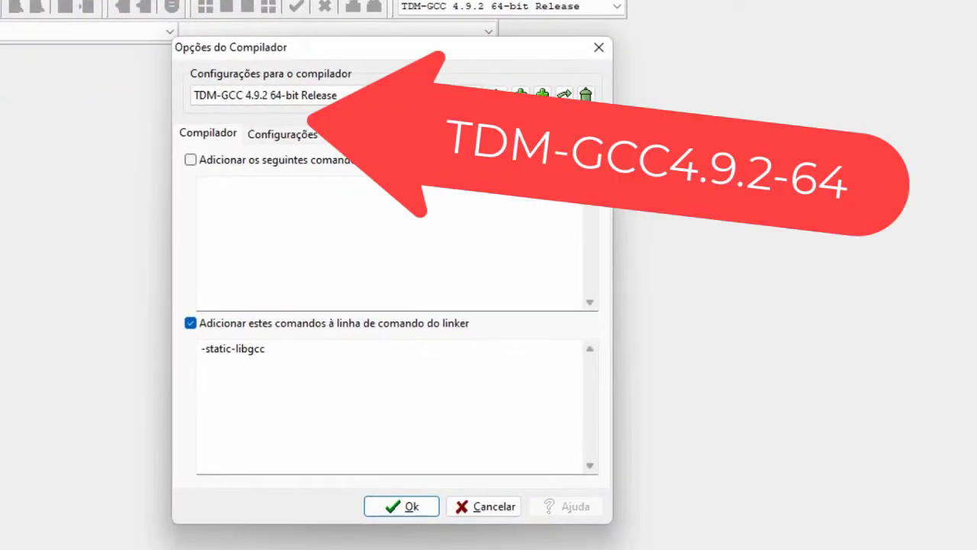
pyautogui.click(265, 348)
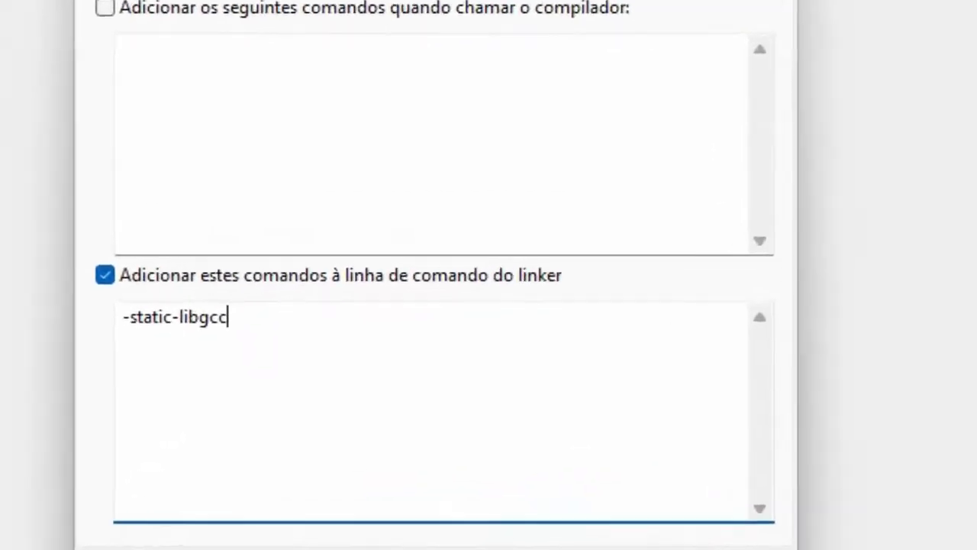
pyautogui.write('-ls')
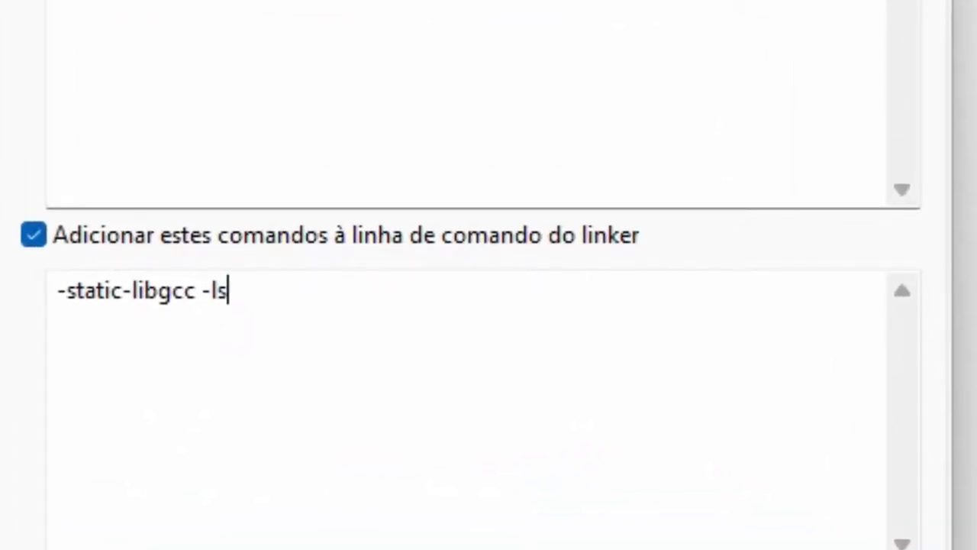
pyautogui.write('fml-graphics -l')
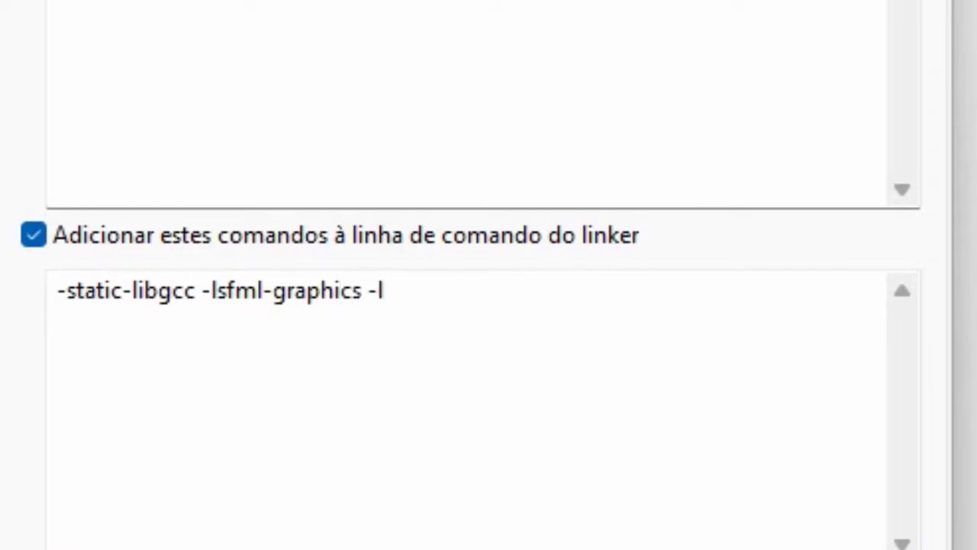
pyautogui.write('sfml-window -lsf')
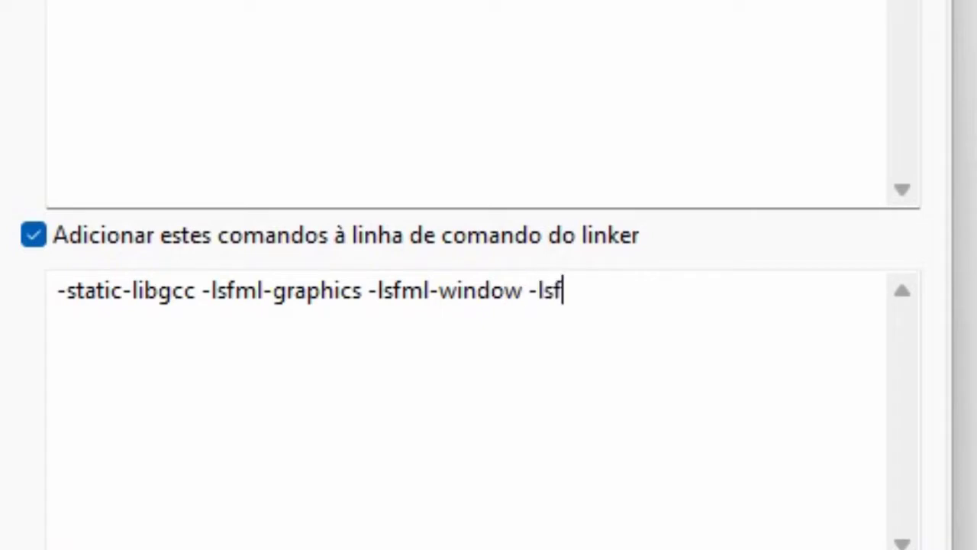
pyautogui.write('ml-syst')
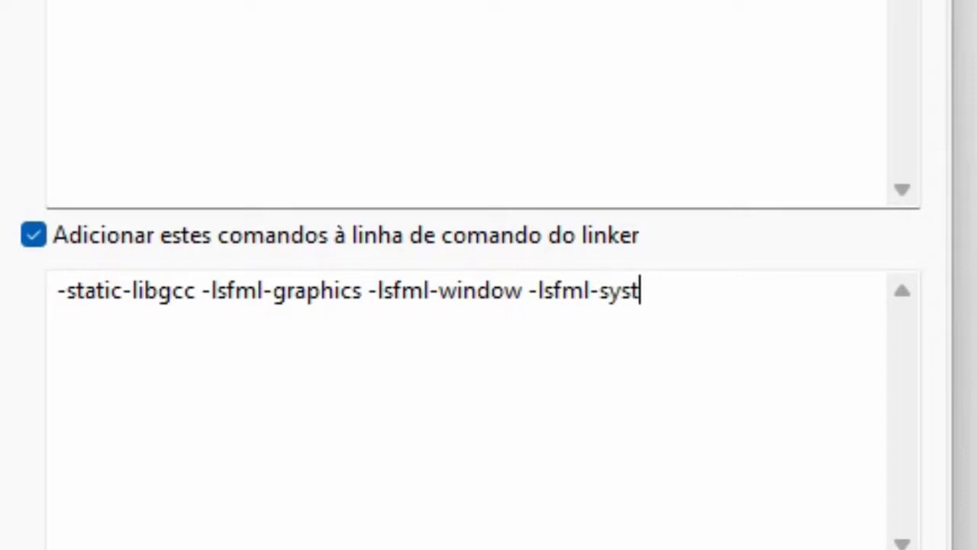
pyautogui.write('em')
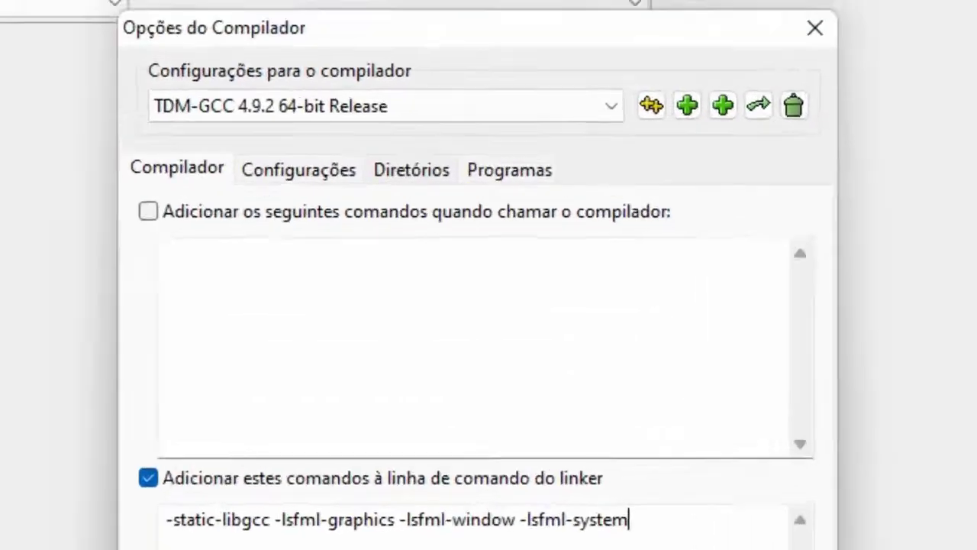
# Add C:\SFML Devc 5.11\lib to the compiler's library directories.
pyautogui.click(422, 92)
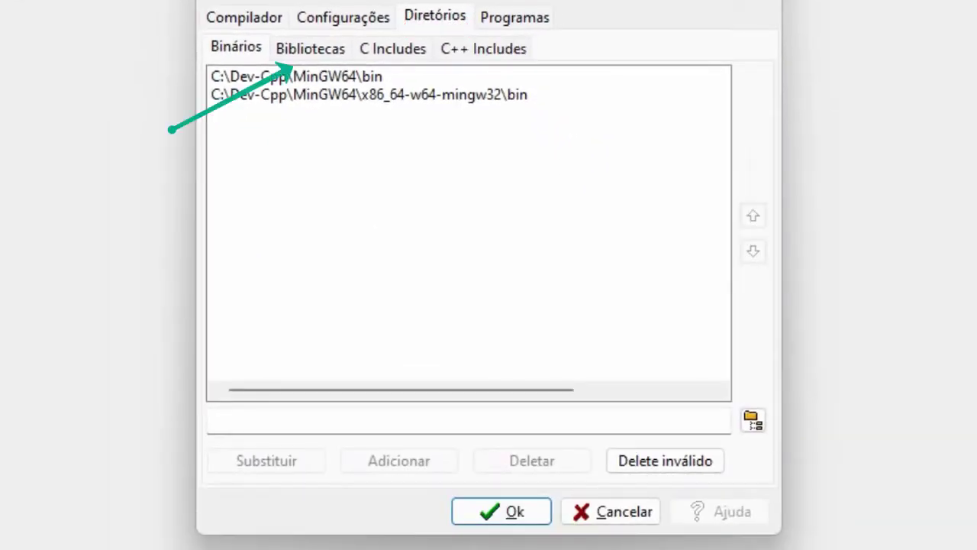
pyautogui.click(310, 48)
pyautogui.click(753, 420)
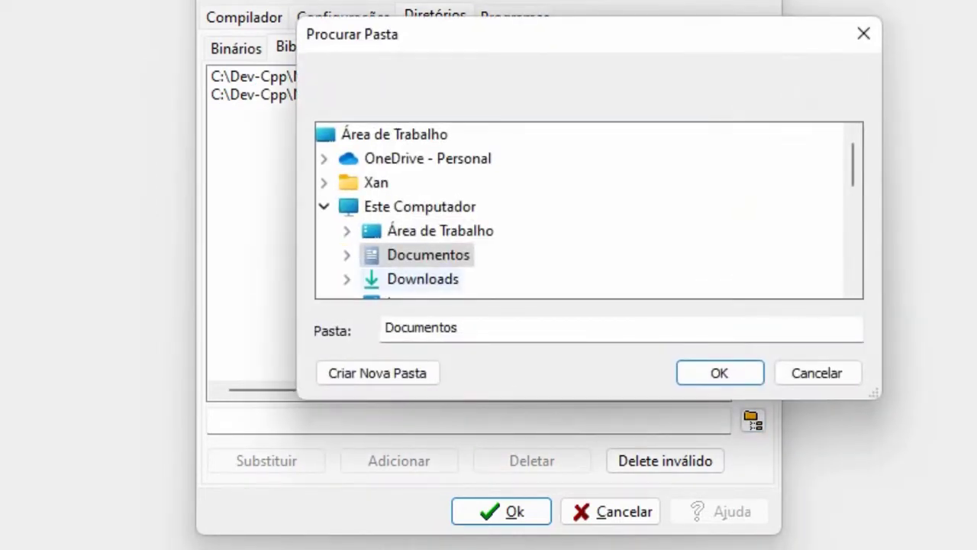
pyautogui.scroll(-1, 413, 256)
pyautogui.scroll(-1, 416, 256)
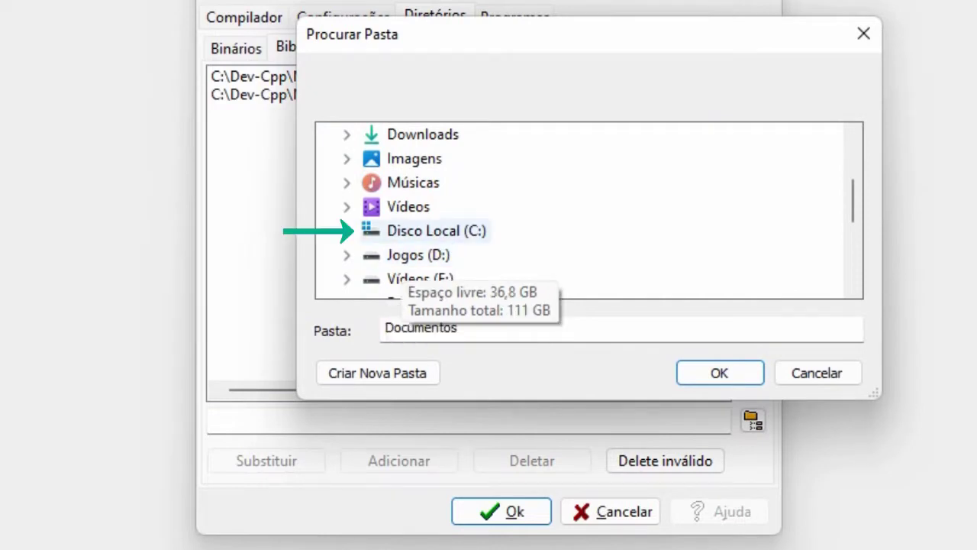
pyautogui.click(431, 231)
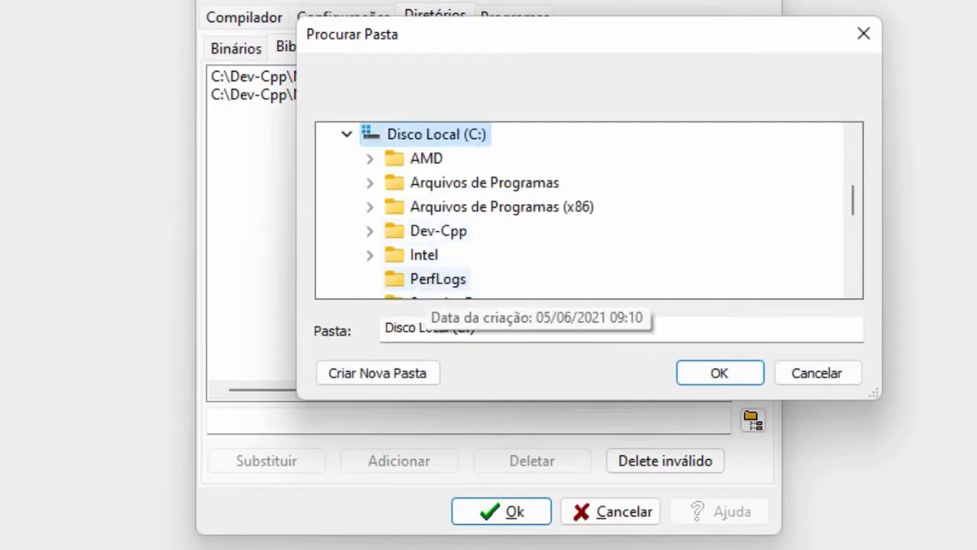
pyautogui.scroll(-1, 436, 289)
pyautogui.click(458, 254)
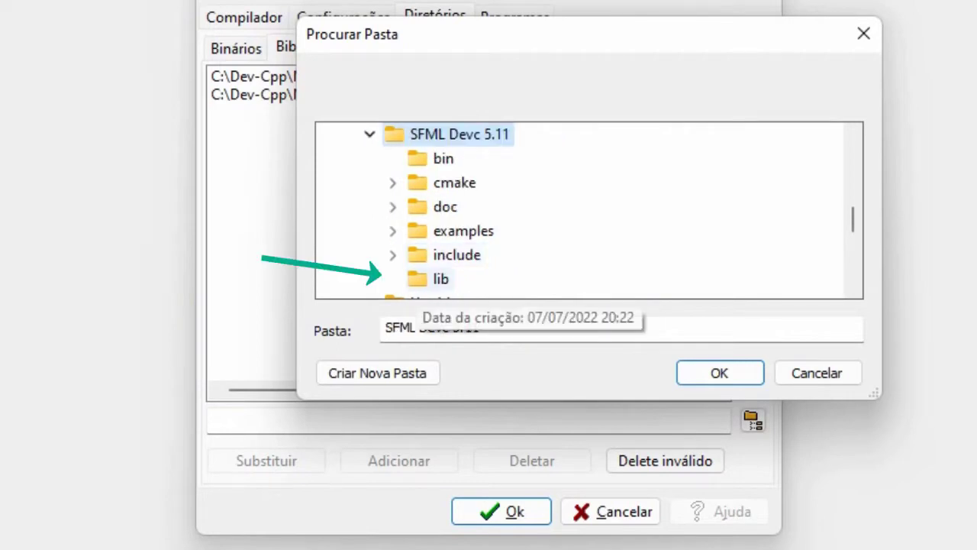
pyautogui.click(432, 279)
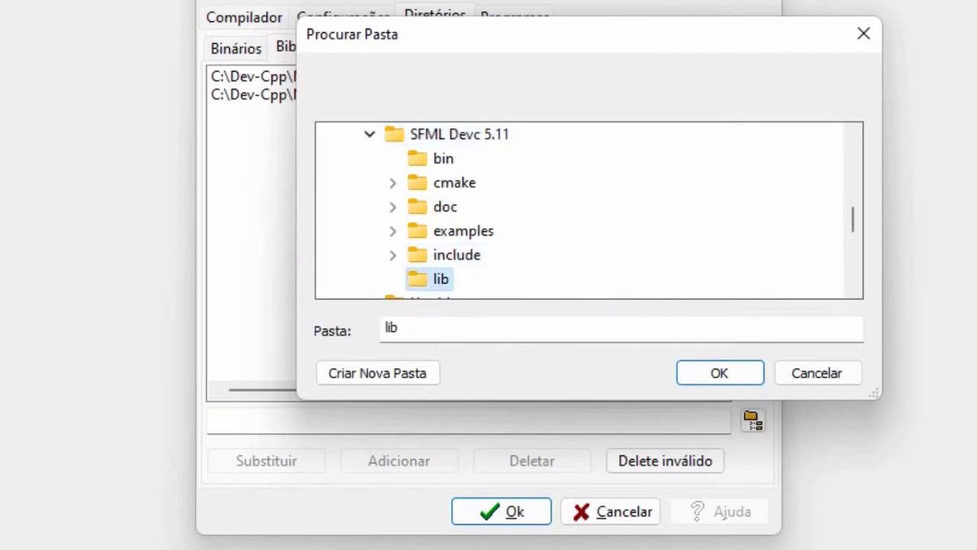
pyautogui.click(719, 373)
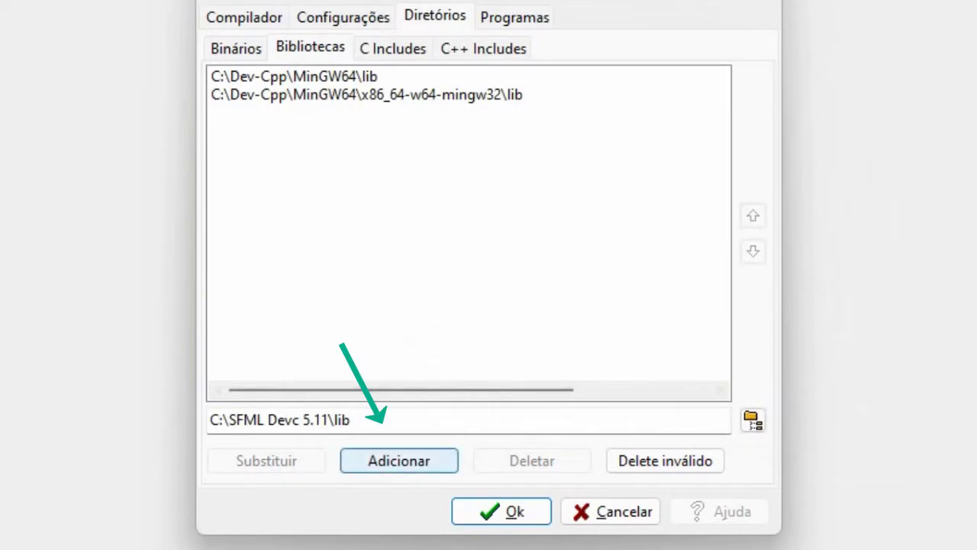
pyautogui.click(398, 461)
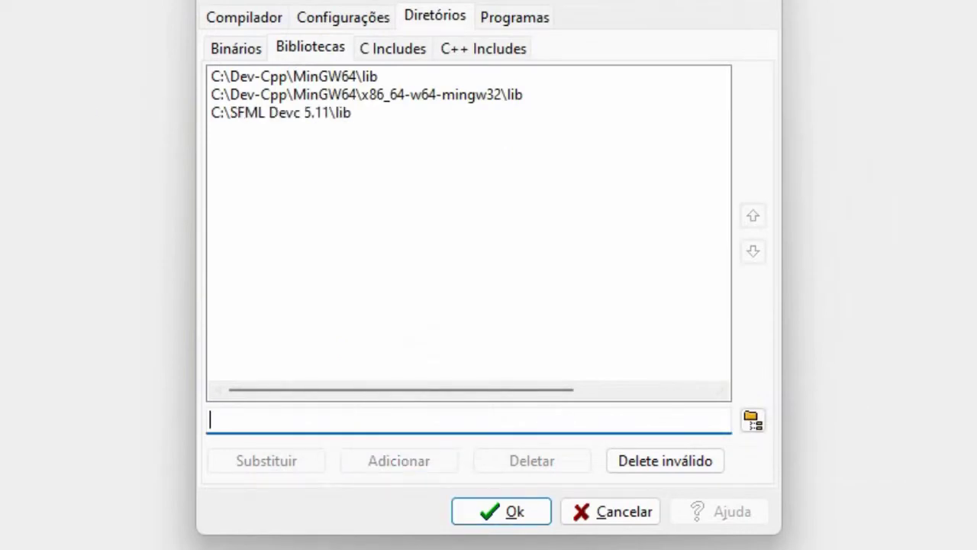
# Add C:\SFML Devc 5.11\include to the compiler's C++ include directories and accept the compiler options.
pyautogui.click(483, 48)
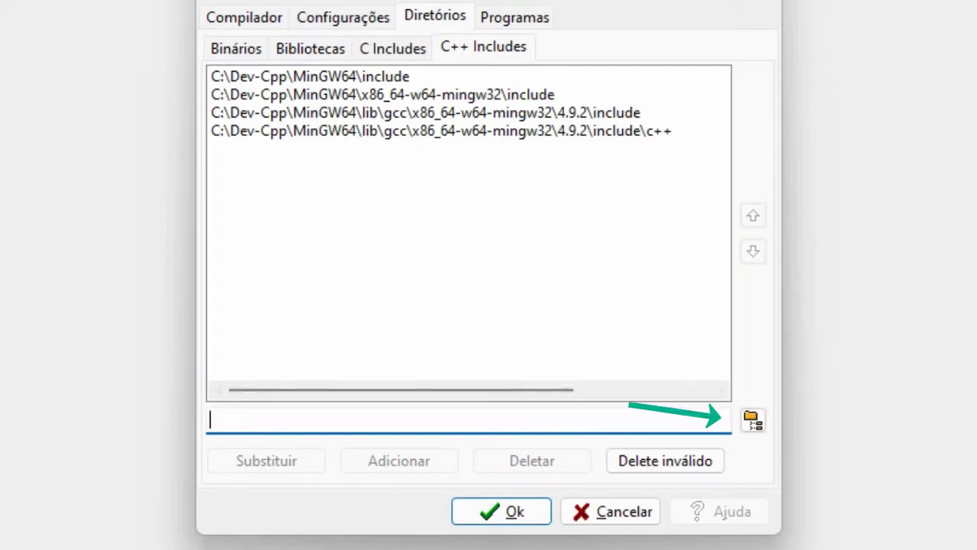
pyautogui.click(752, 420)
pyautogui.scroll(-2, 428, 233)
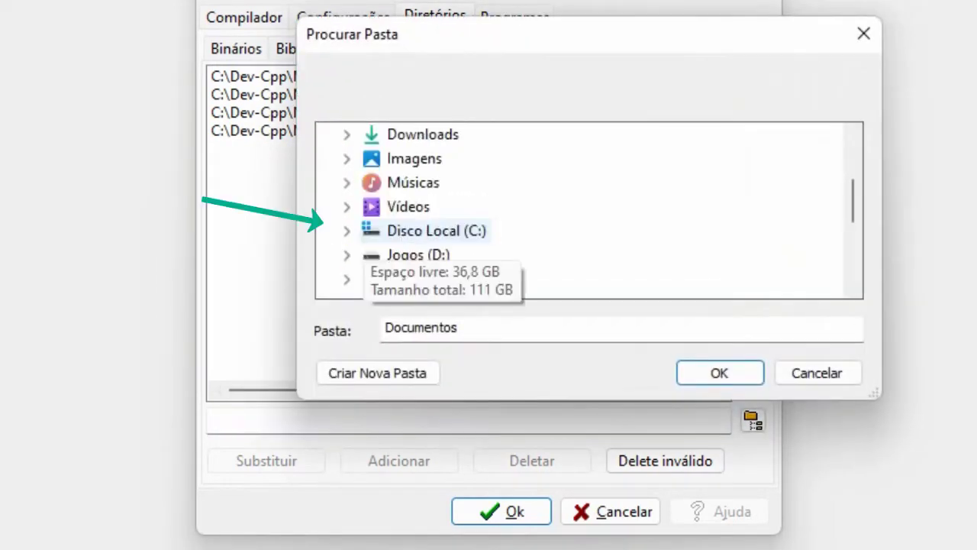
pyautogui.click(412, 230)
pyautogui.scroll(-2, 412, 279)
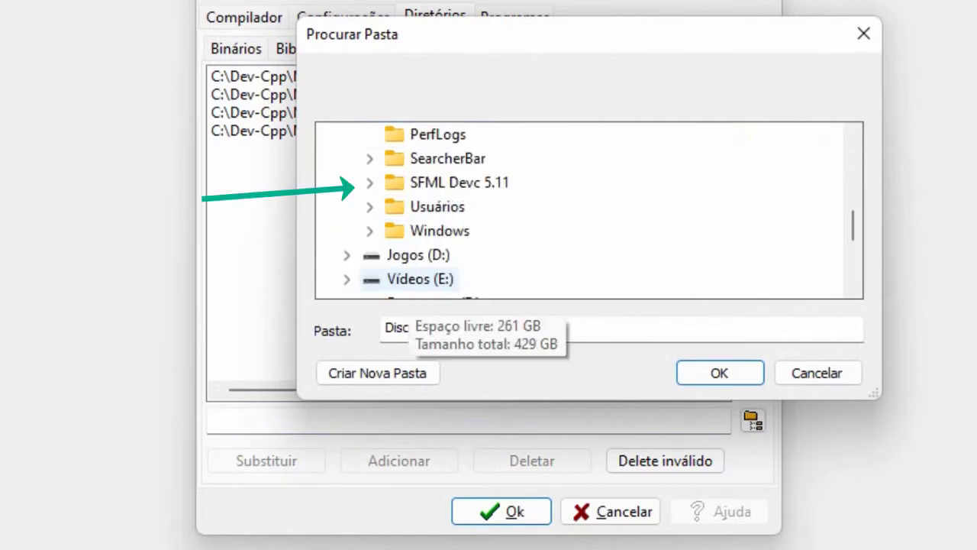
pyautogui.doubleClick(458, 181)
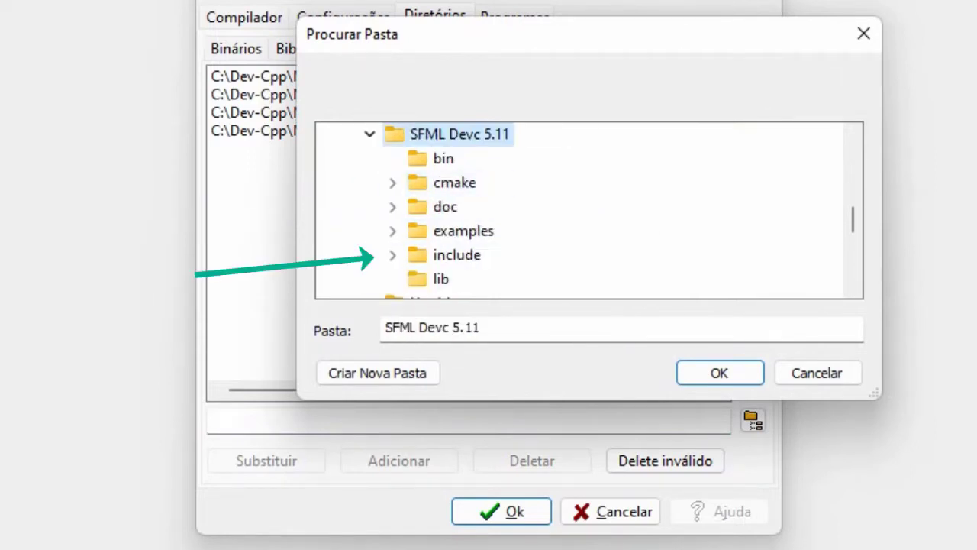
pyautogui.doubleClick(456, 255)
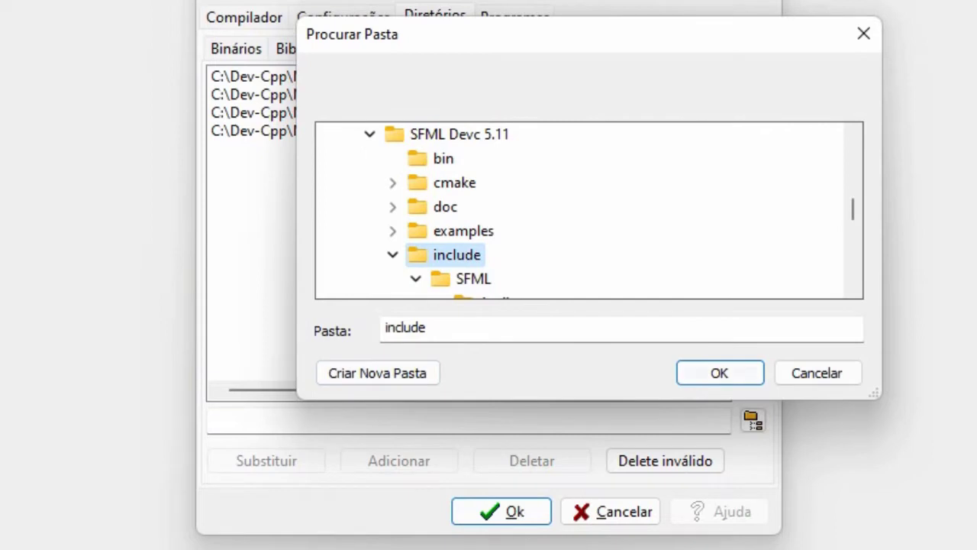
pyautogui.click(719, 373)
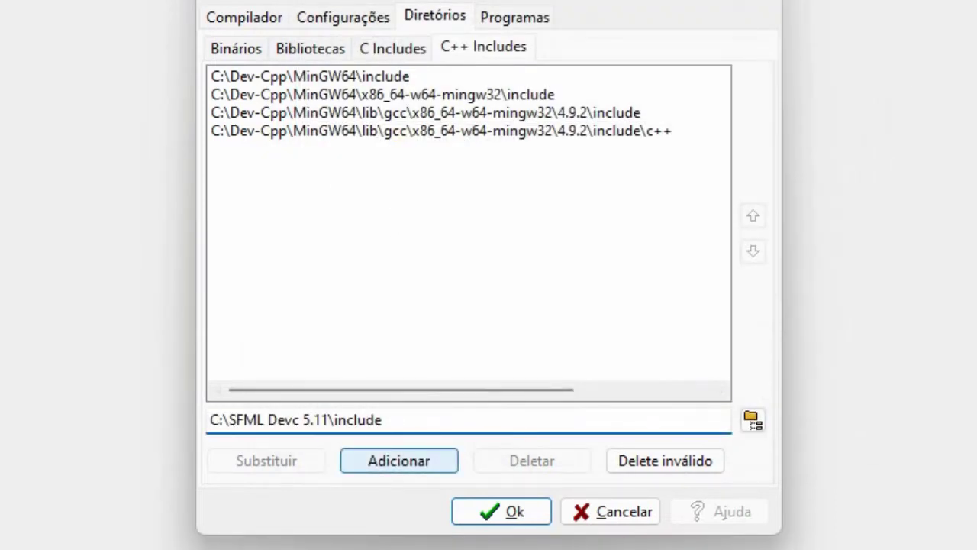
pyautogui.click(398, 461)
pyautogui.click(501, 511)
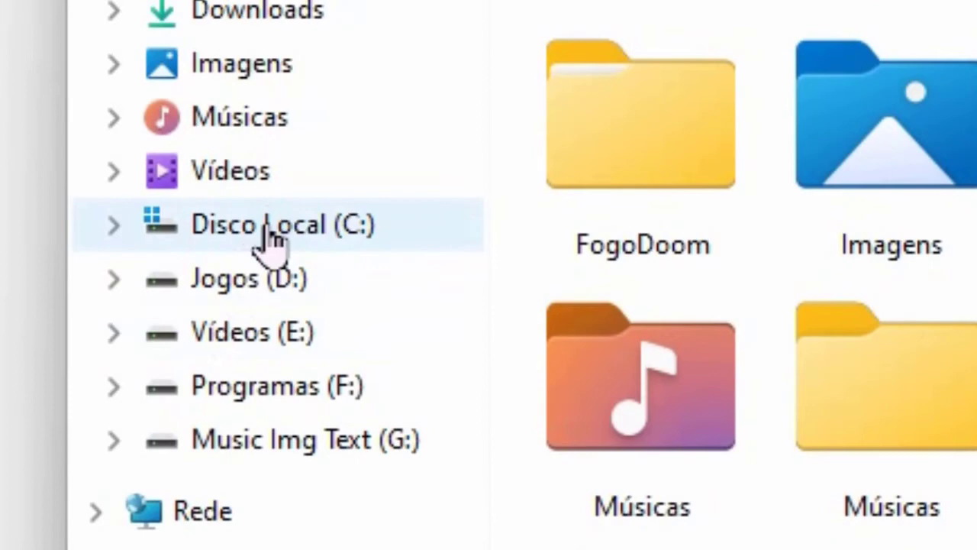
# Open C:\SFML Devc 5.11\bin in the file explorer and copy all the DLL files in it.
pyautogui.click(273, 238)
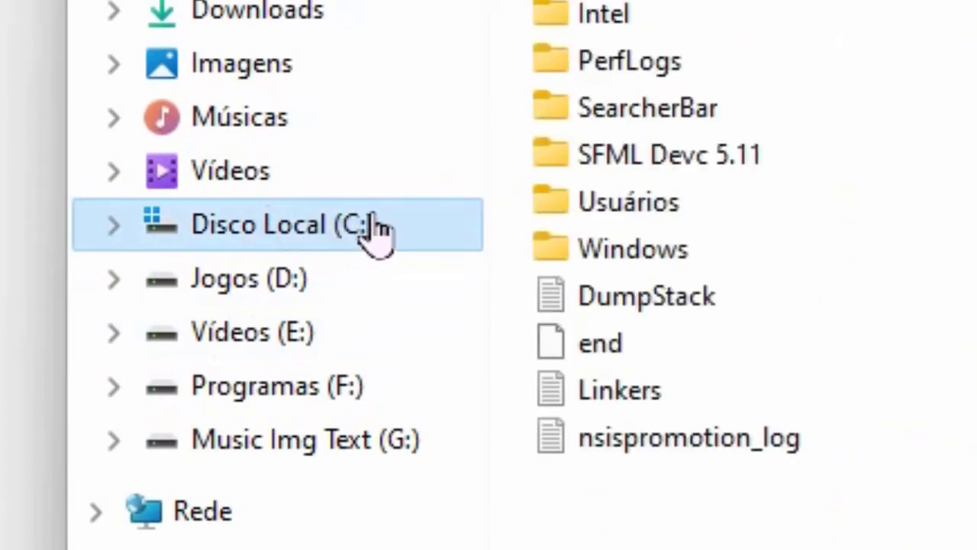
pyautogui.click(545, 170)
pyautogui.doubleClick(545, 170)
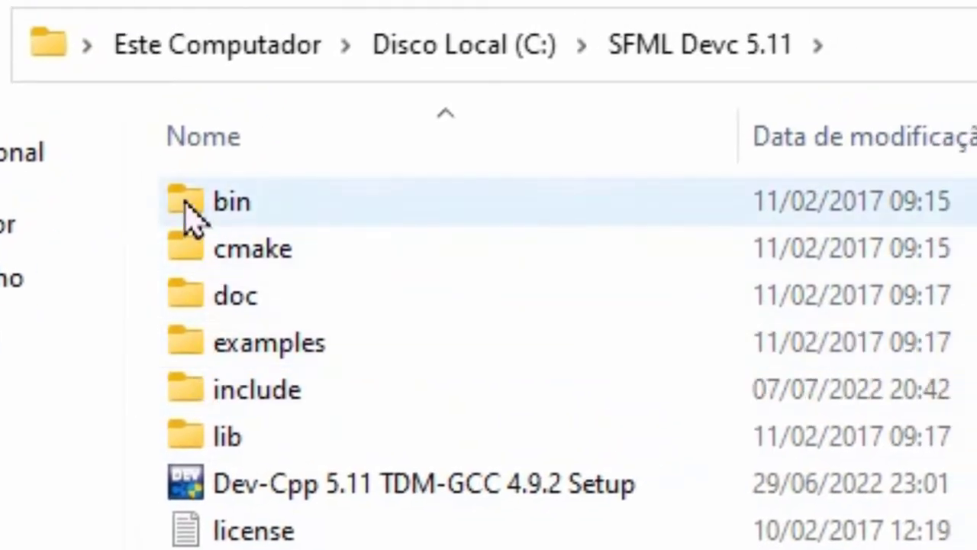
pyautogui.doubleClick(188, 212)
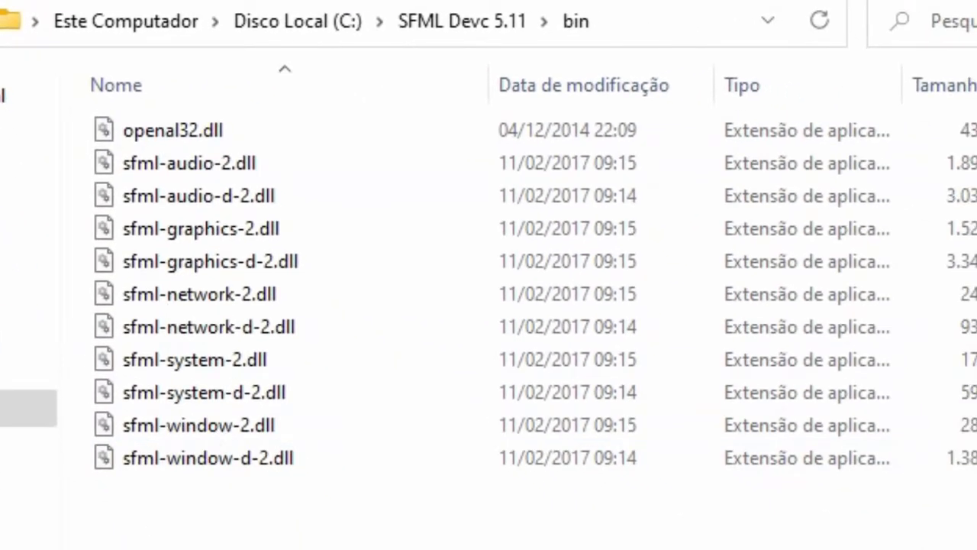
pyautogui.click(170, 439)
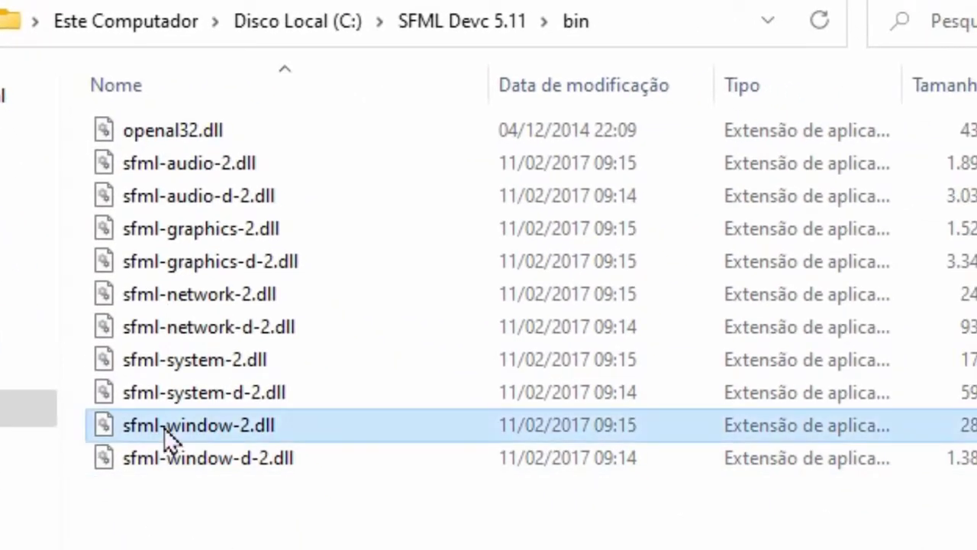
pyautogui.click(166, 367)
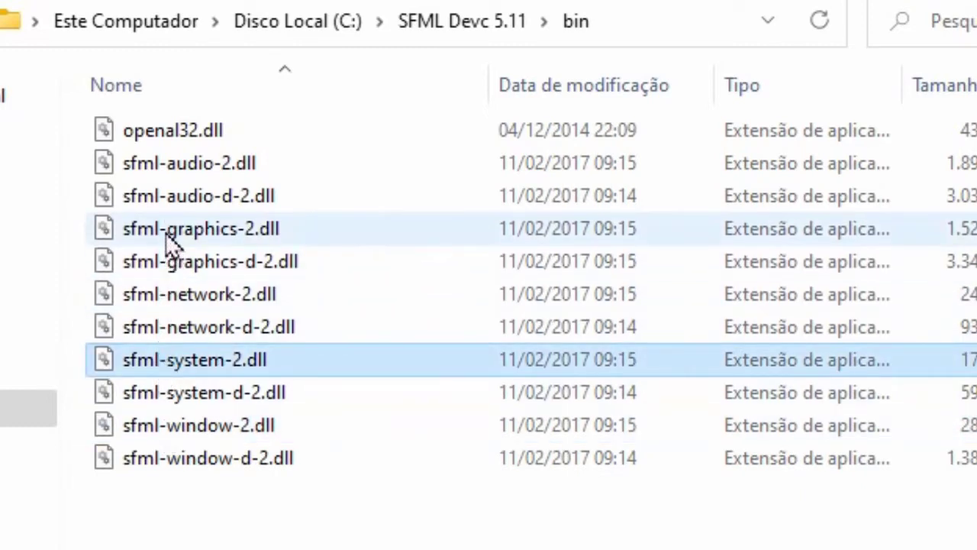
pyautogui.click(172, 241)
pyautogui.moveTo(219, 524); pyautogui.dragTo(109, 124)
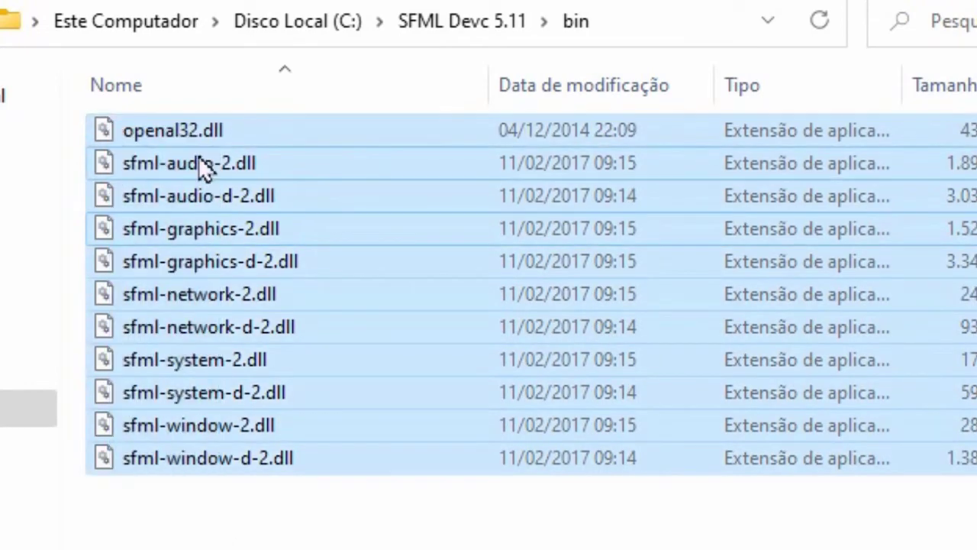
pyautogui.rightClick(171, 225)
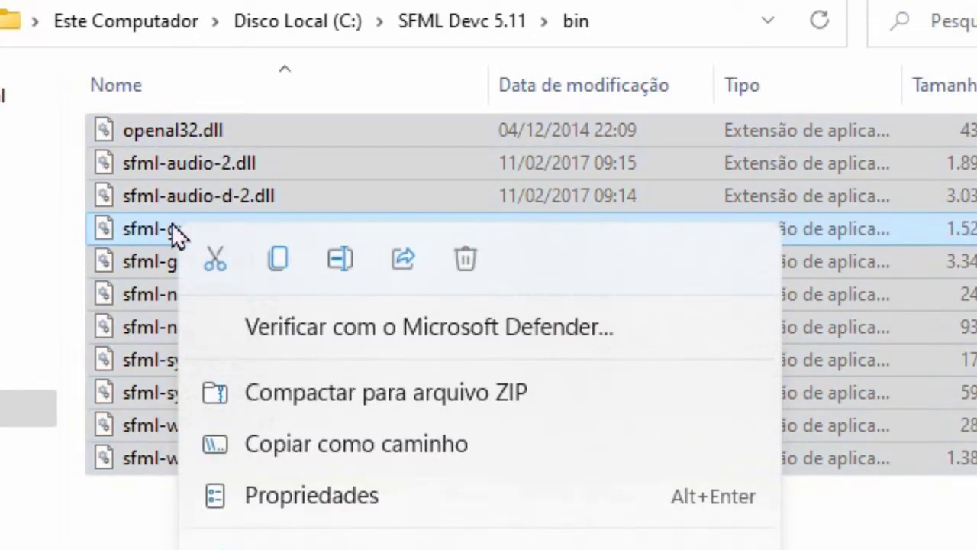
pyautogui.click(278, 268)
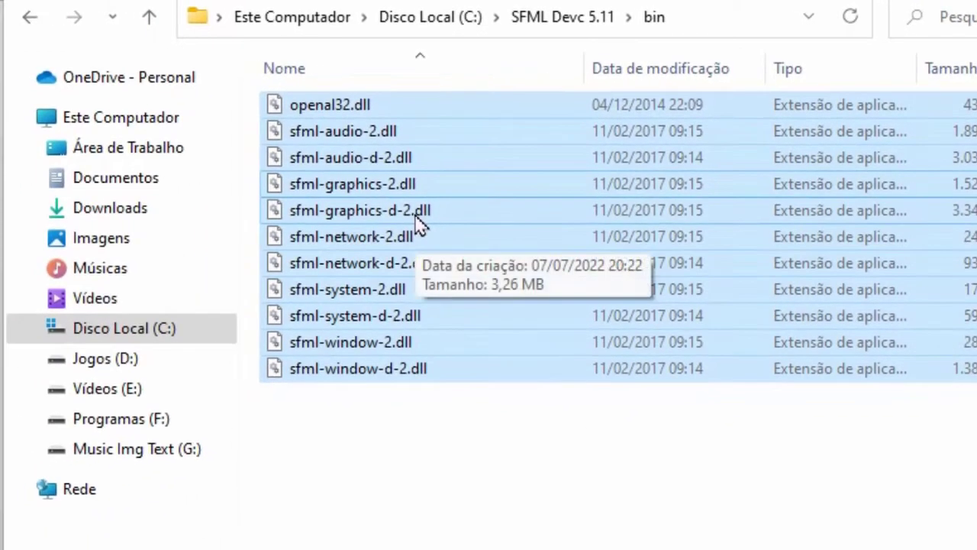
# Paste the copied DLL files into C:\Dev-Cpp\MinGW64\bin.
pyautogui.click(95, 345)
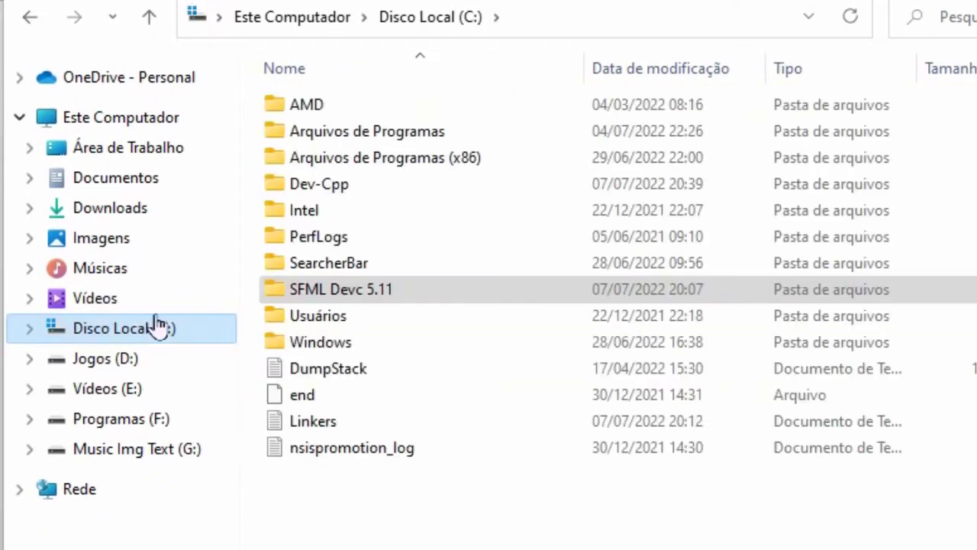
pyautogui.doubleClick(281, 191)
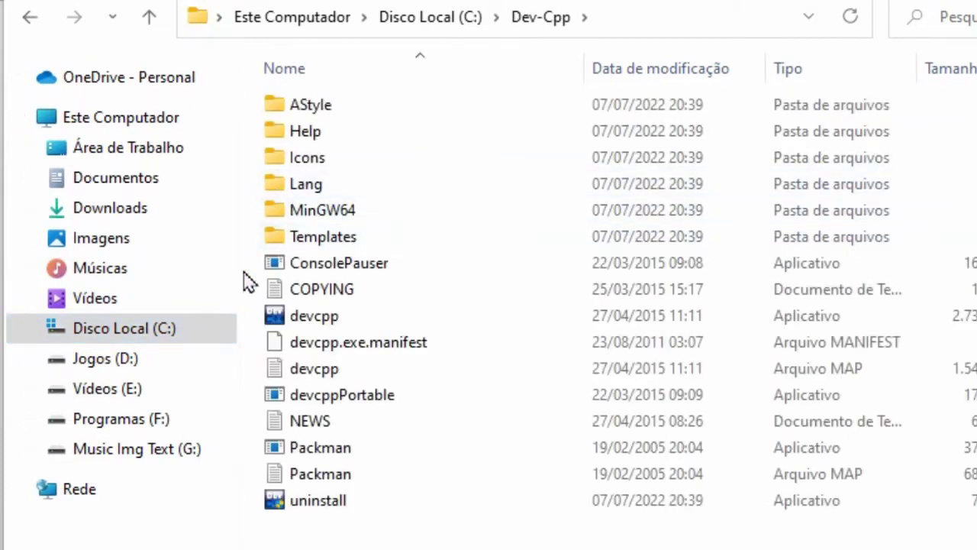
pyautogui.click(271, 210)
pyautogui.doubleClick(272, 210)
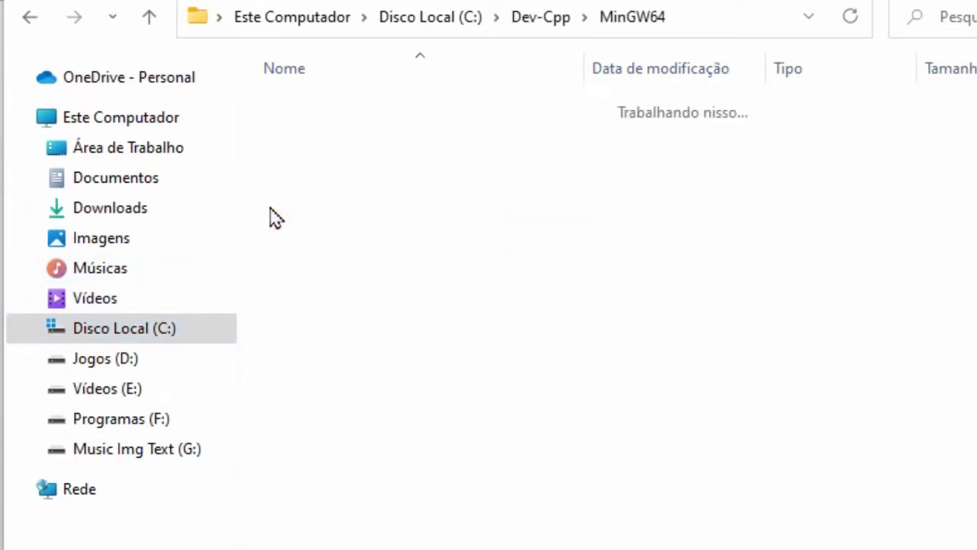
pyautogui.doubleClick(281, 109)
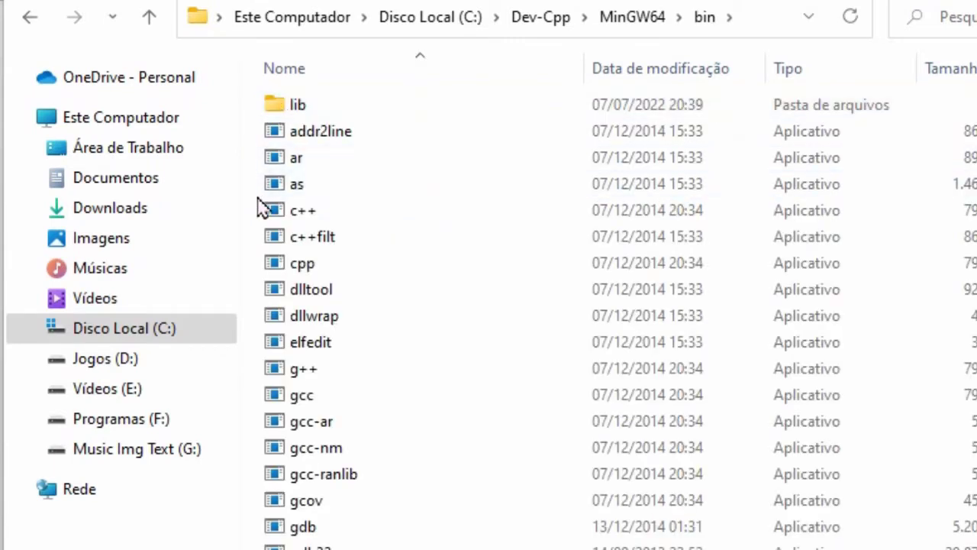
pyautogui.rightClick(260, 206)
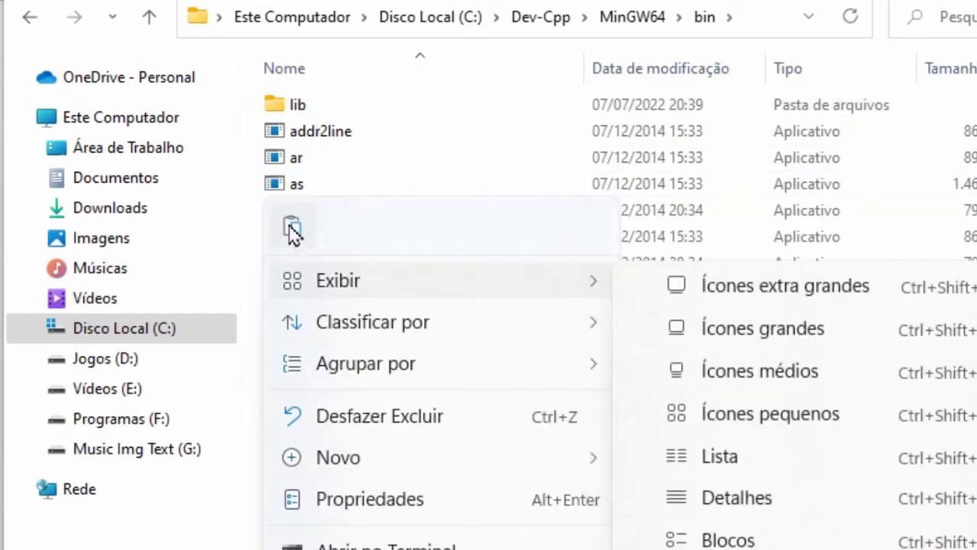
pyautogui.click(292, 229)
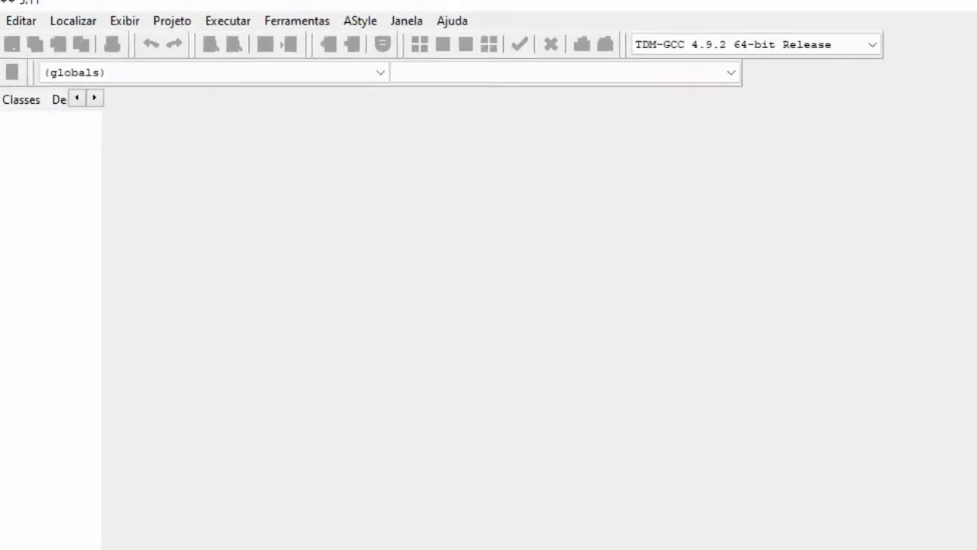
# In Dev-C++, create a new empty C++ project named SfmlTest.
pyautogui.click(38, 48)
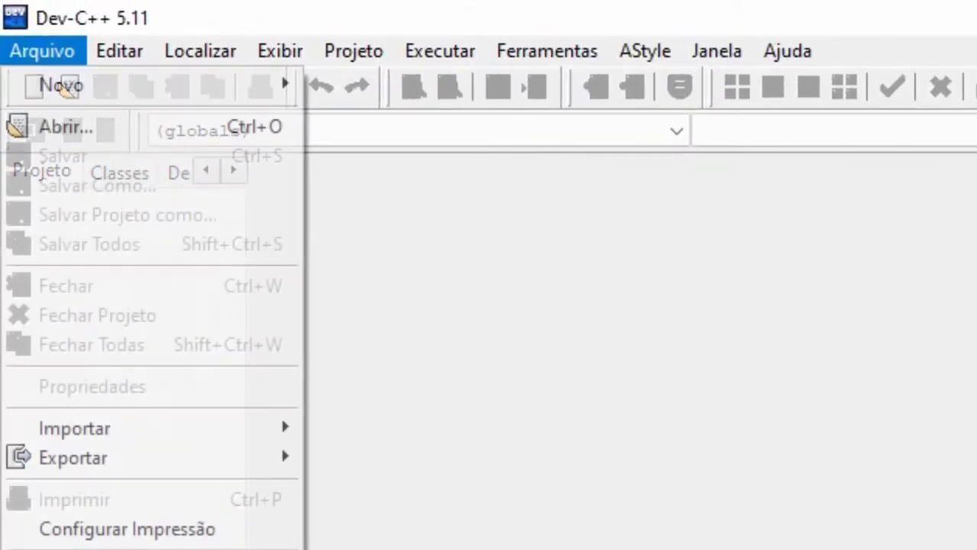
pyautogui.moveTo(61, 85)
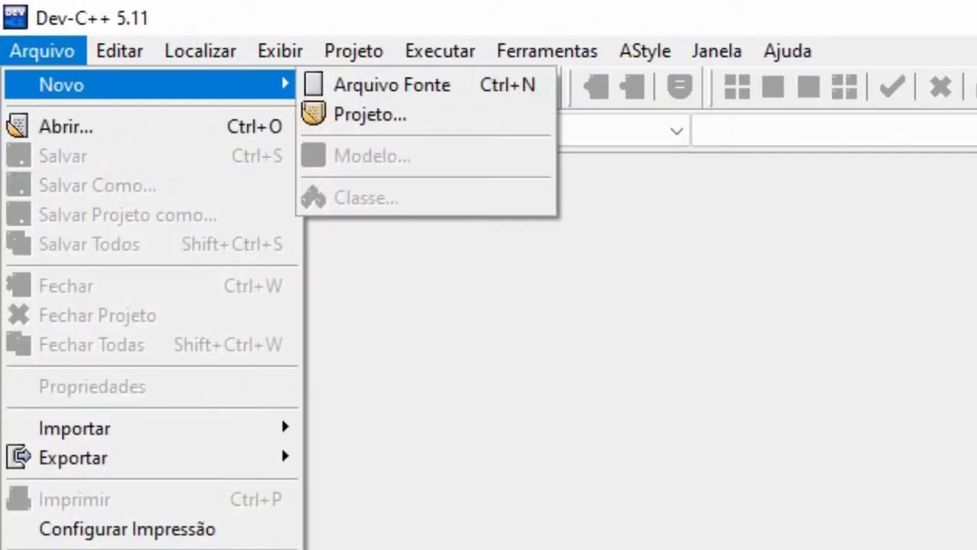
pyautogui.press('Down')
pyautogui.press('Down')
pyautogui.press('Return')
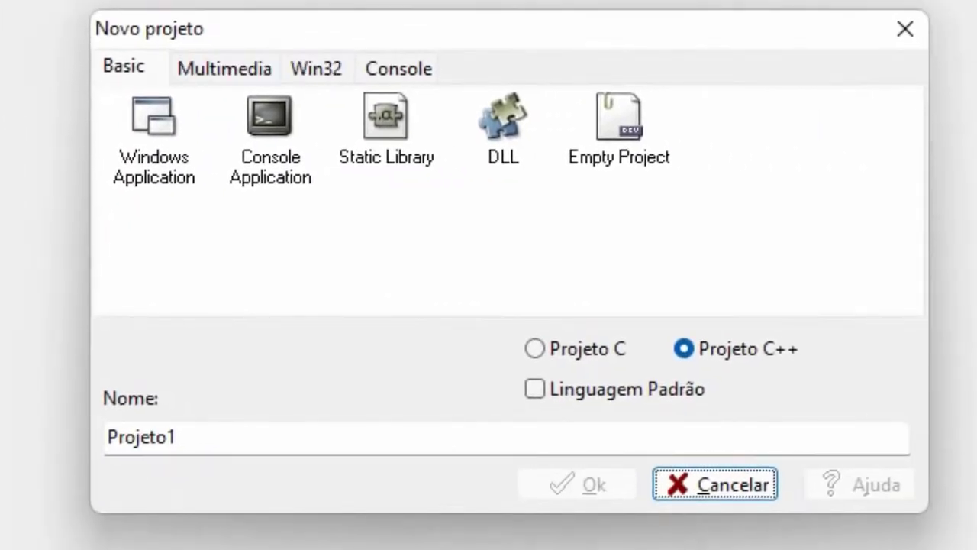
pyautogui.click(619, 130)
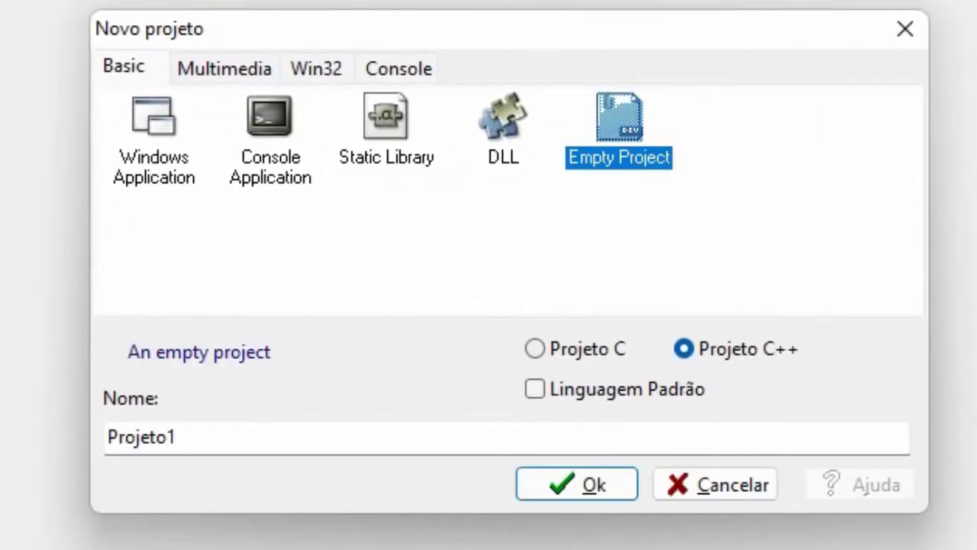
pyautogui.moveTo(179, 437); pyautogui.dragTo(105, 437)
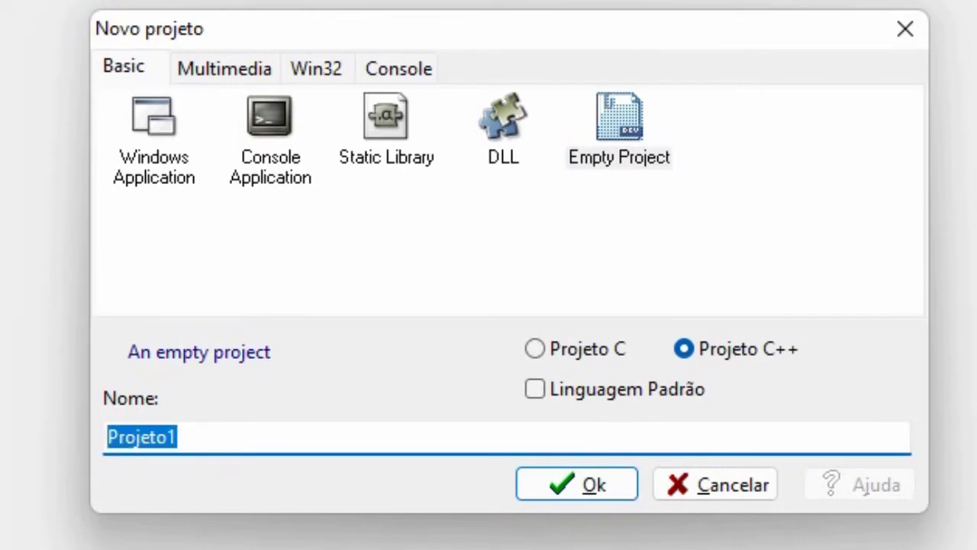
pyautogui.write('Sfml')
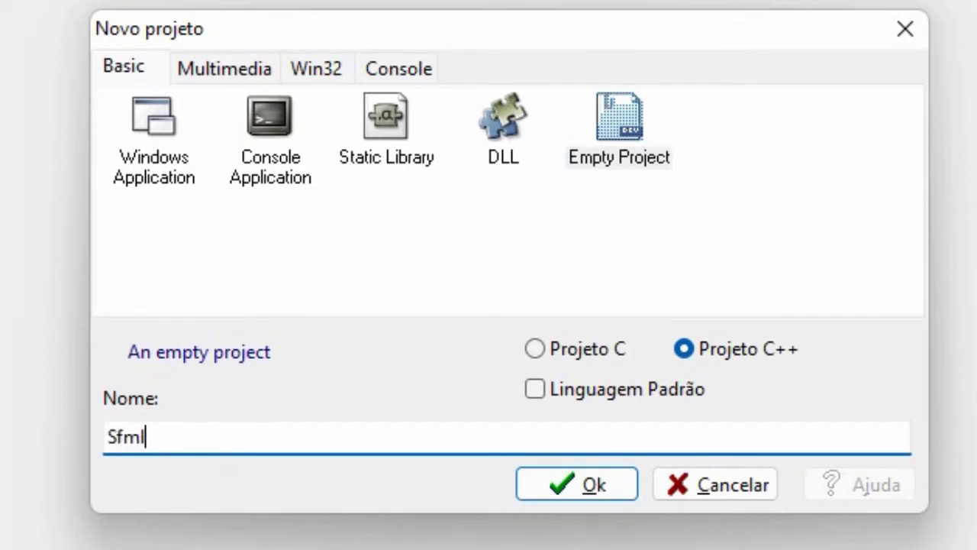
pyautogui.write('Test')
pyautogui.hotkey('ctrl', 'a')
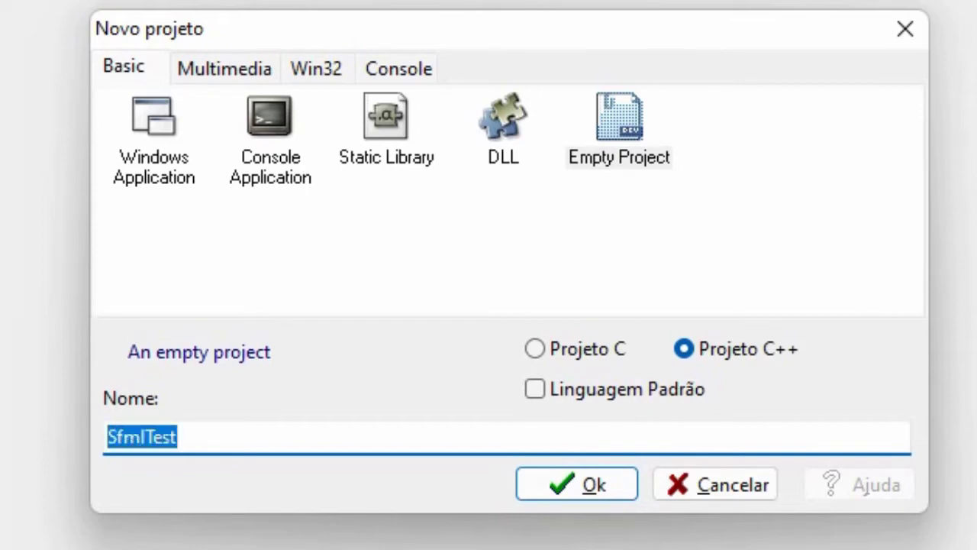
pyautogui.press('Return')
# Create a folder named SfmlTes on the desktop and save the project in it as SfmlTest.
pyautogui.click(570, 33)
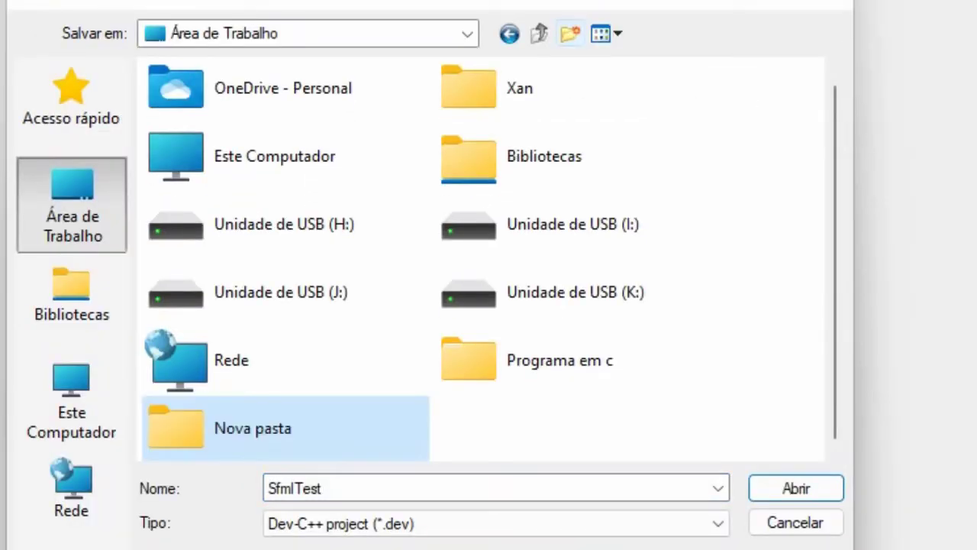
pyautogui.hotkey('ctrl', 'v')
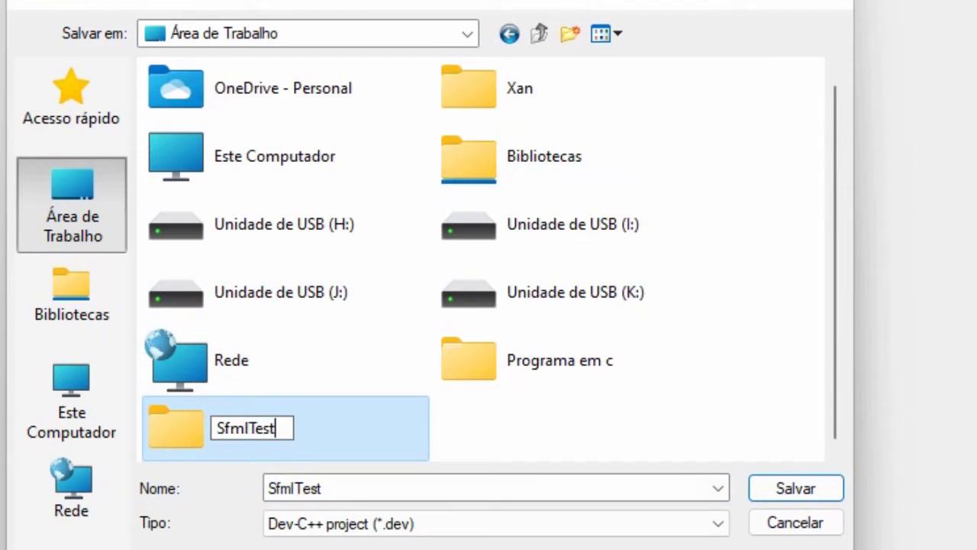
pyautogui.press('BackSpace')
pyautogui.press('Return')
pyautogui.press('Return')
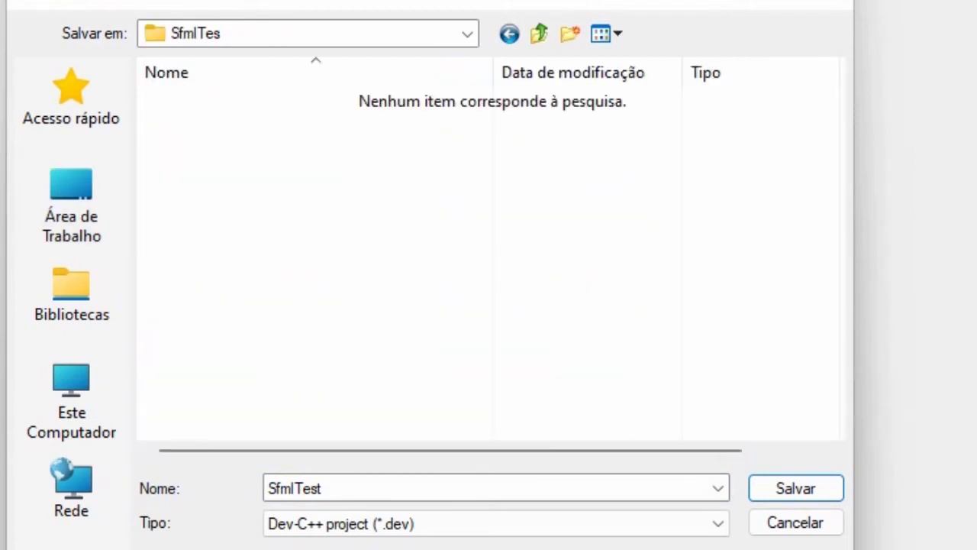
pyautogui.press('Return')
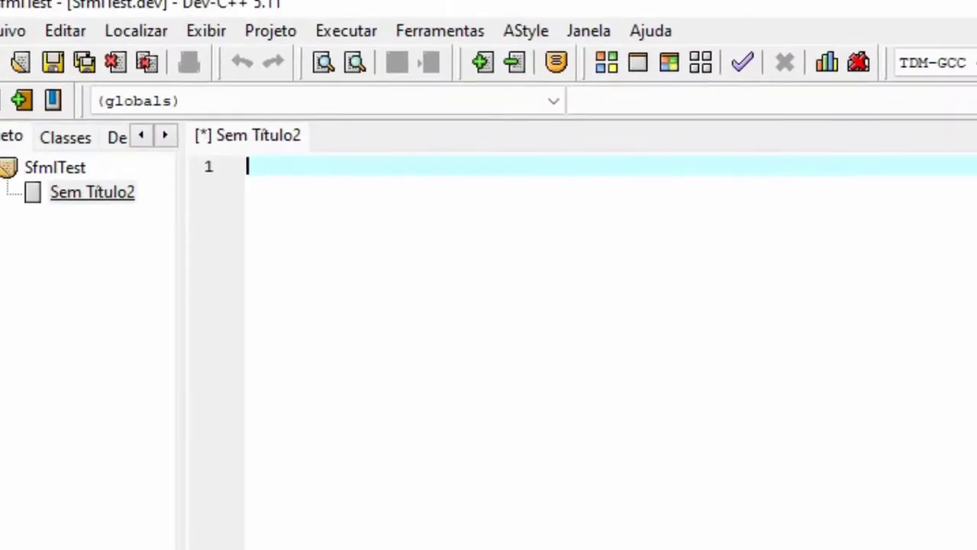
# Copy the SFML sample code, from #include <SFML/Graphics.hpp> onward, from the text notes into the project's empty source file.
pyautogui.hotkey('alt', 'Tab')
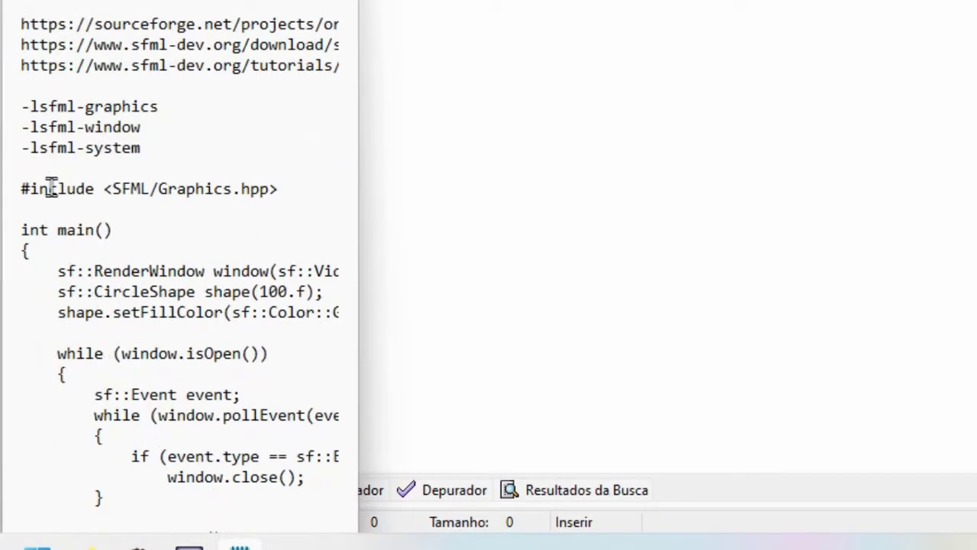
pyautogui.moveTo(21, 189); pyautogui.dragTo(31, 538)
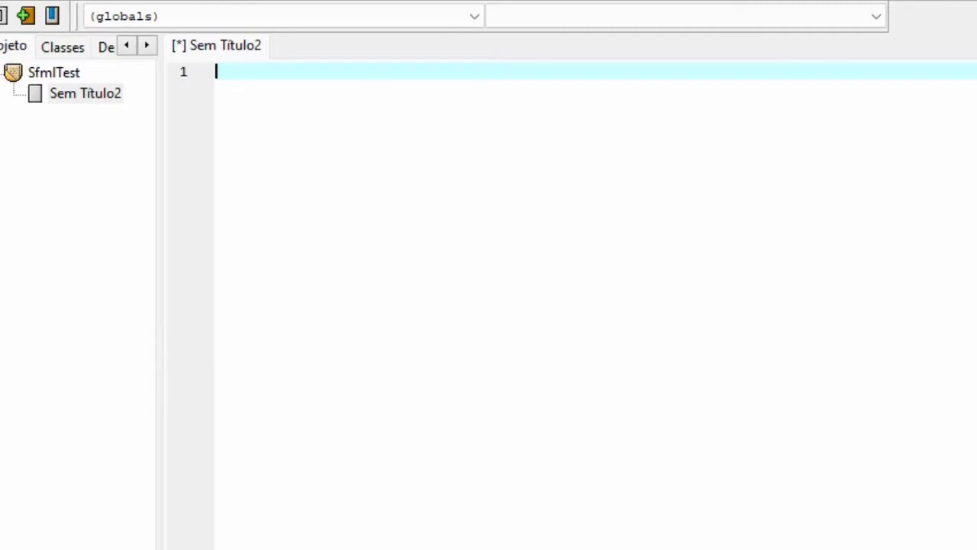
pyautogui.write('#include <SFML/Graphics.hpp>  int main() { \tsf::RenderWindow window(sf::VideoMode(200, 200), "SFML works!"); \tsf::CircleShape shape(100.f); \tshape.setFillColor(sf::Color::Green);  \twhile (window.isOpen()) \t{ \t\tsf::Event event; \t\twhile (window.pollEvent(event)) \t\t{ \t\t\tif (event.type == sf::Event::Closed) \t\t\t\twindow.close(); \t\t}  \t\twindow.clear(); \t\twindow.draw(shape); \t\twindow.display(); \t}  \treturn 0; }')
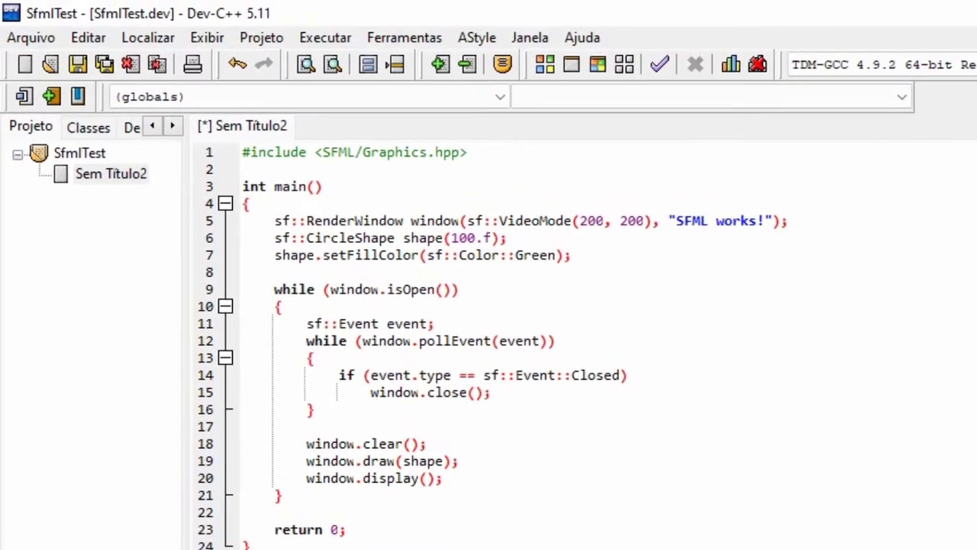
# Save the untitled source file as sfmltest in the project folder, and compile and run the project.
pyautogui.press('alt')
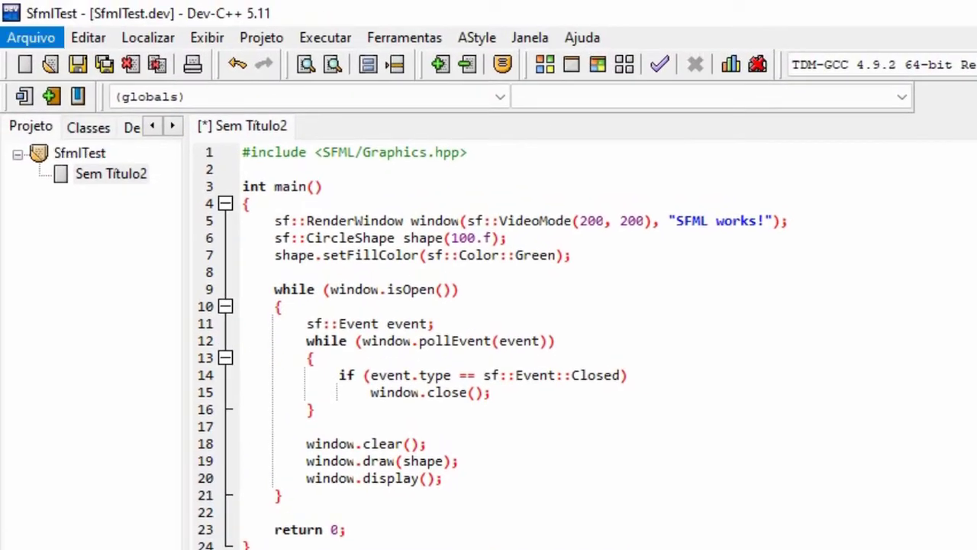
pyautogui.press('Down')
pyautogui.press('Down')
pyautogui.press('Down')
pyautogui.press('Down')
pyautogui.press('Down')
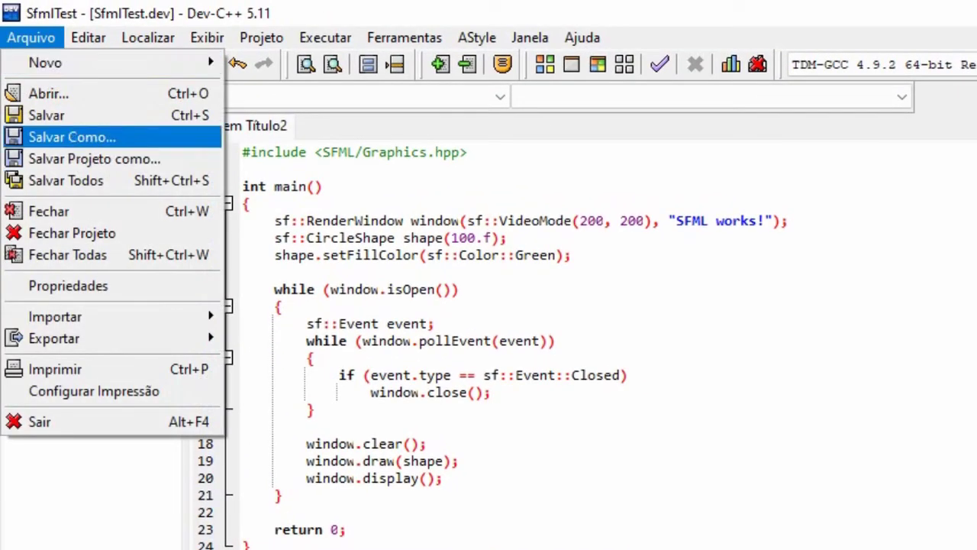
pyautogui.press('Return')
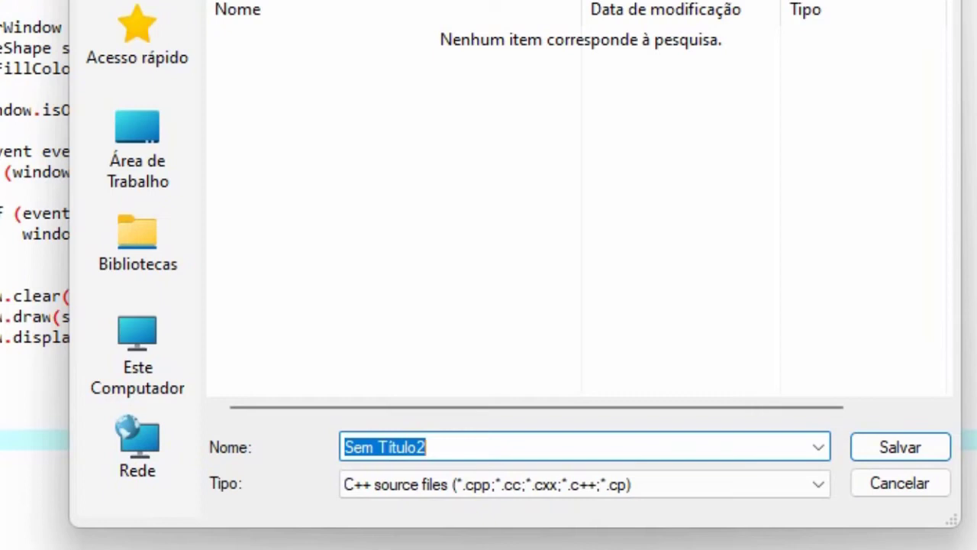
pyautogui.write('sfmltest')
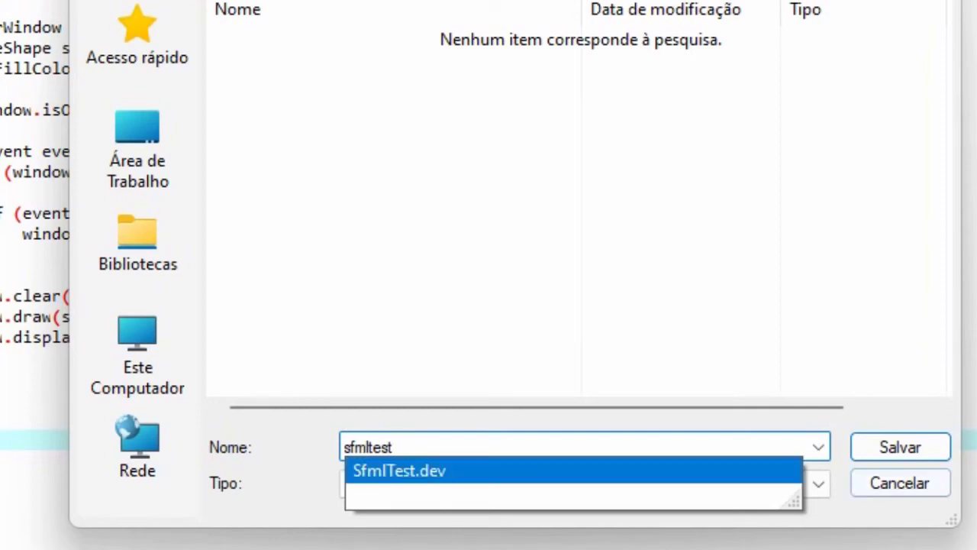
pyautogui.press('Return')
pyautogui.press('Return')
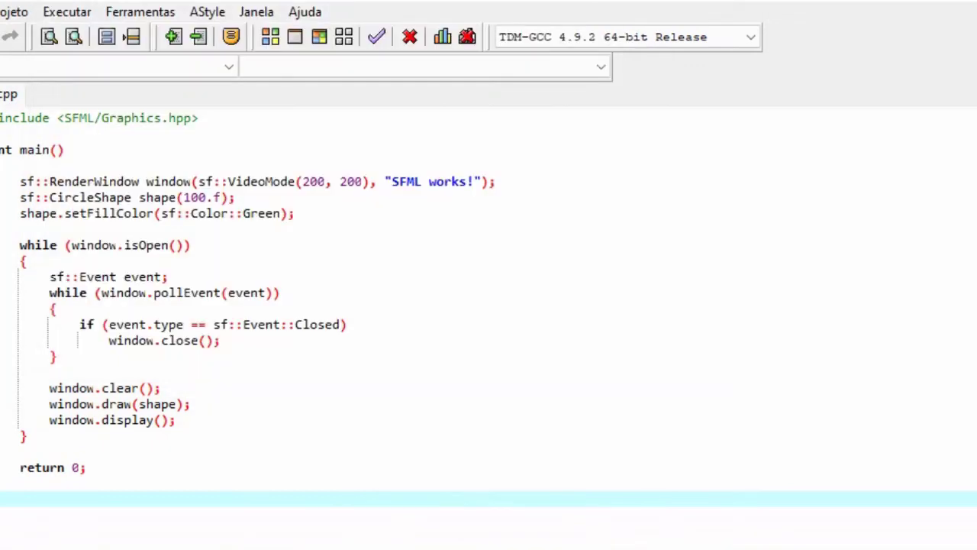
pyautogui.press('F11')
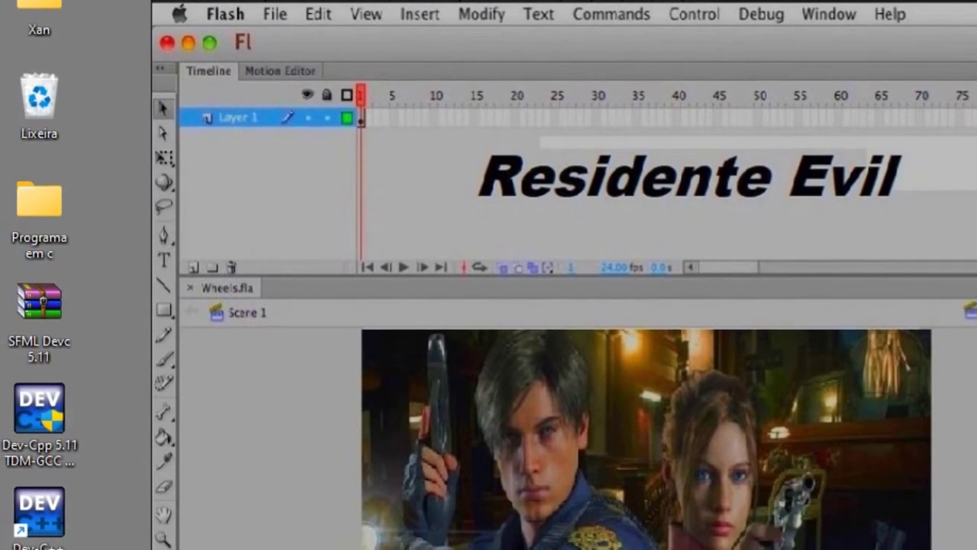
# Open the main C++ source from Programa em c\08 Outrun in Dev-C++, accept removing the missing compiler directories, and run the program.
pyautogui.doubleClick(19, 209)
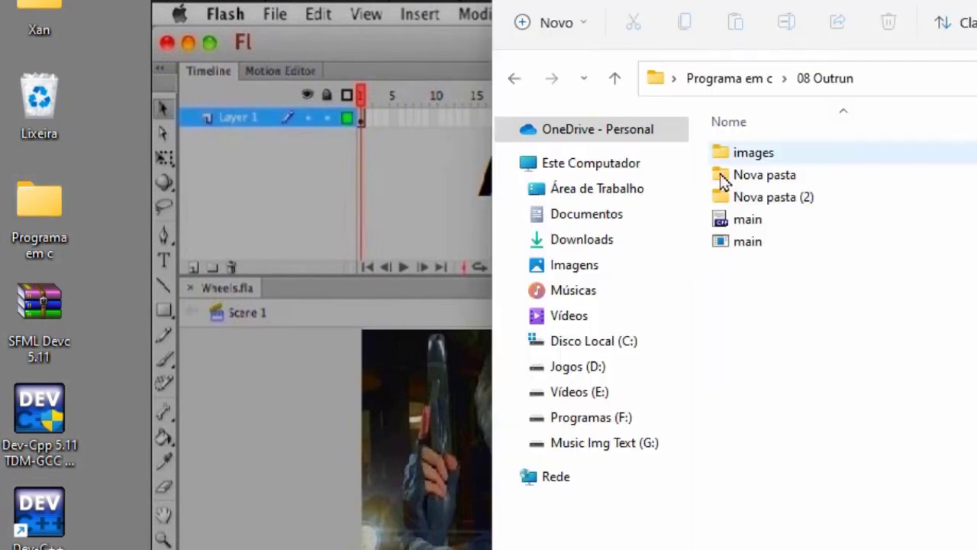
pyautogui.doubleClick(739, 220)
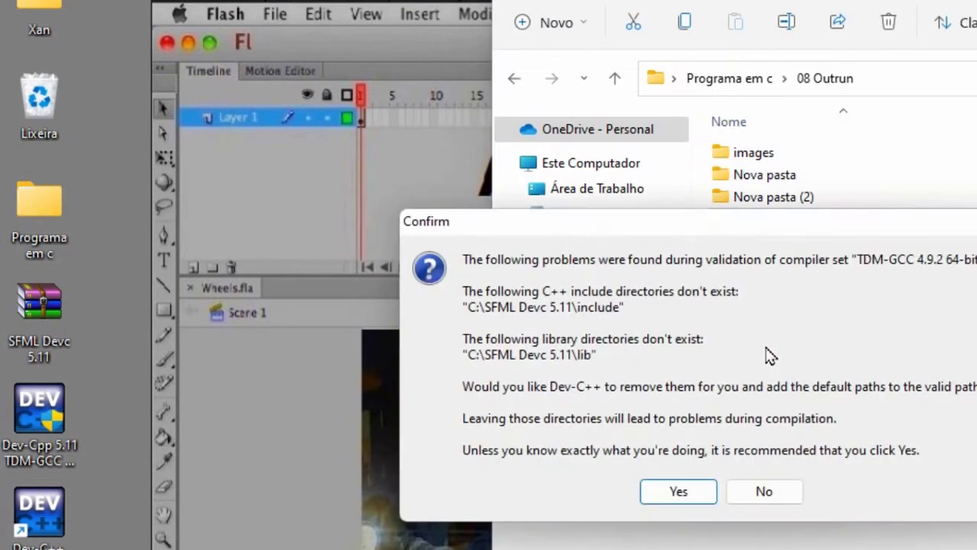
pyautogui.click(690, 492)
pyautogui.click(553, 20)
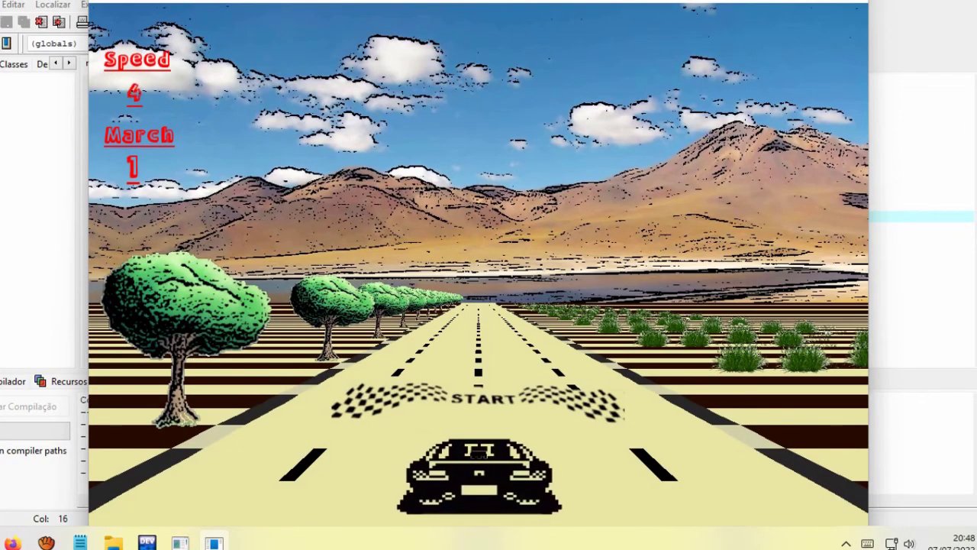
# Test the running Outrun Racing! game by accelerating the car along the straight and steering it right through the curve.
pyautogui.press('Up')
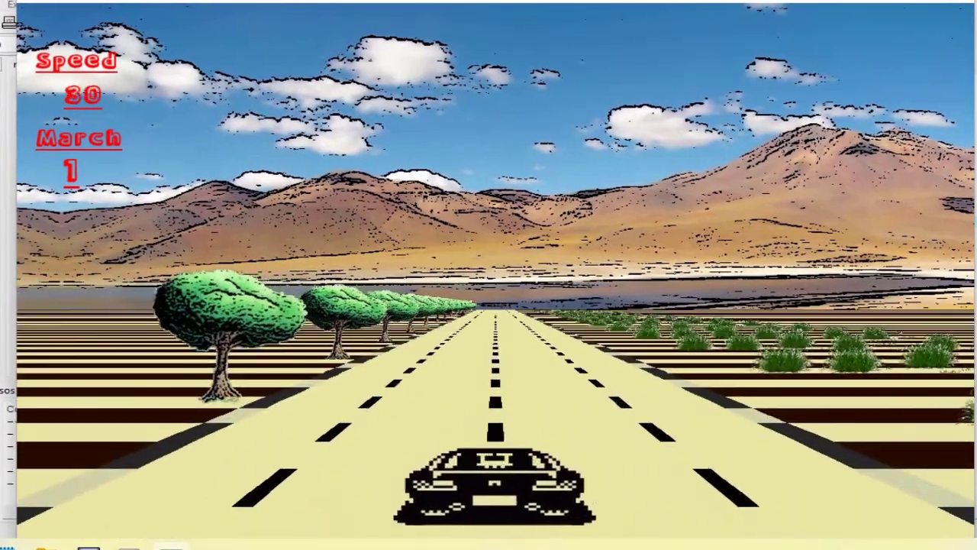
pyautogui.press('Up')
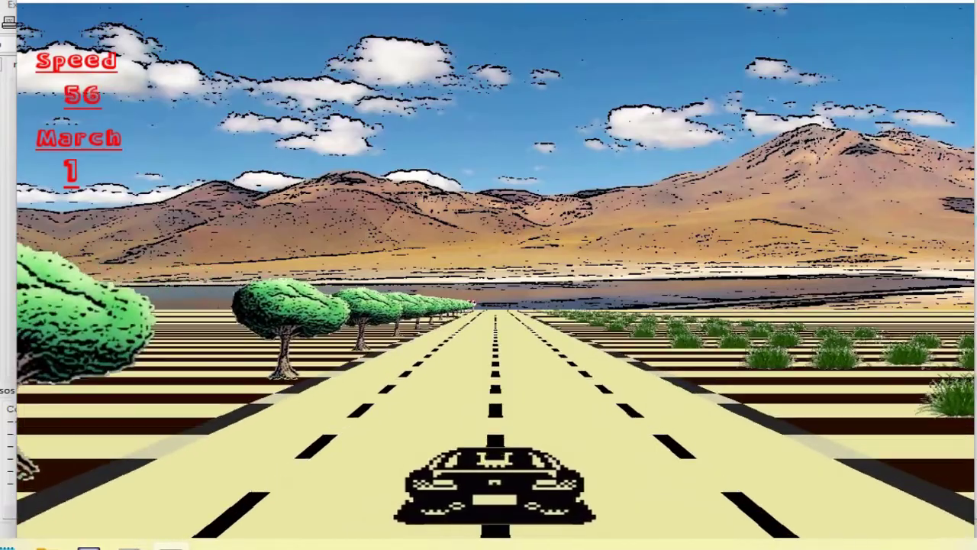
pyautogui.press('Up')
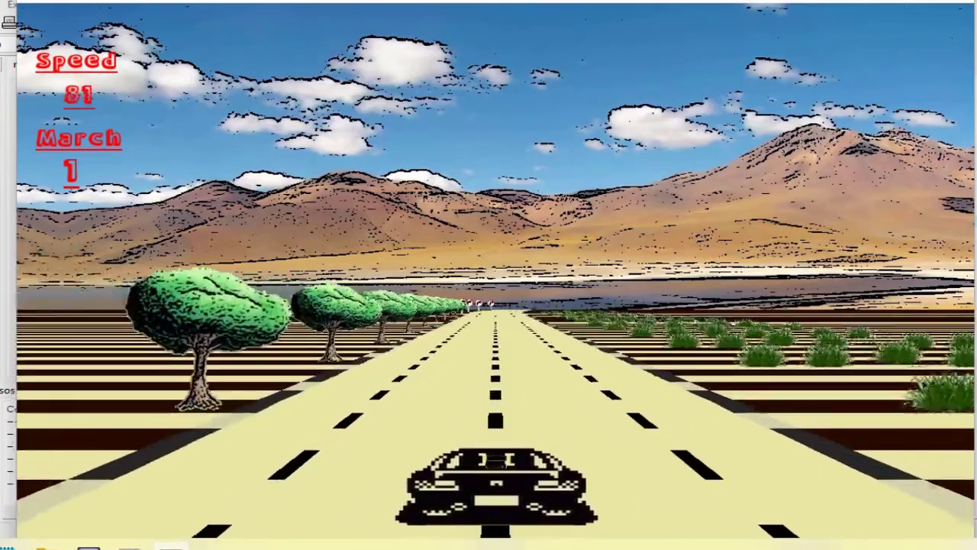
pyautogui.press('Up')
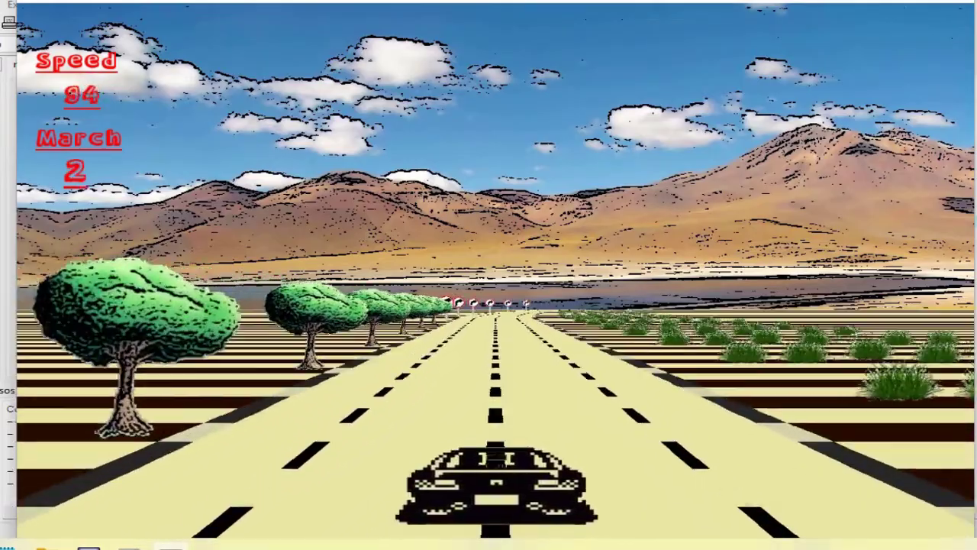
pyautogui.press('Up')
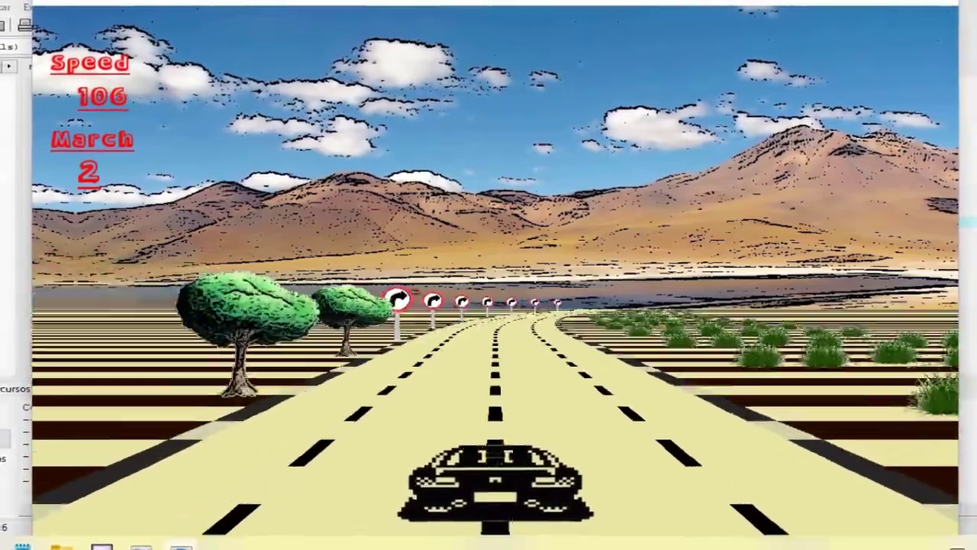
pyautogui.press('Up')
pyautogui.press('Right')
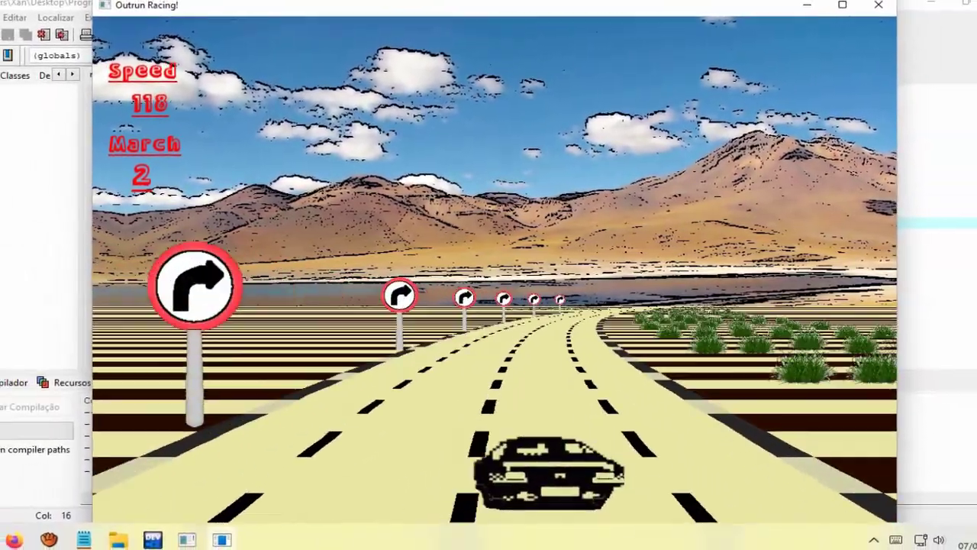
pyautogui.press('Up')
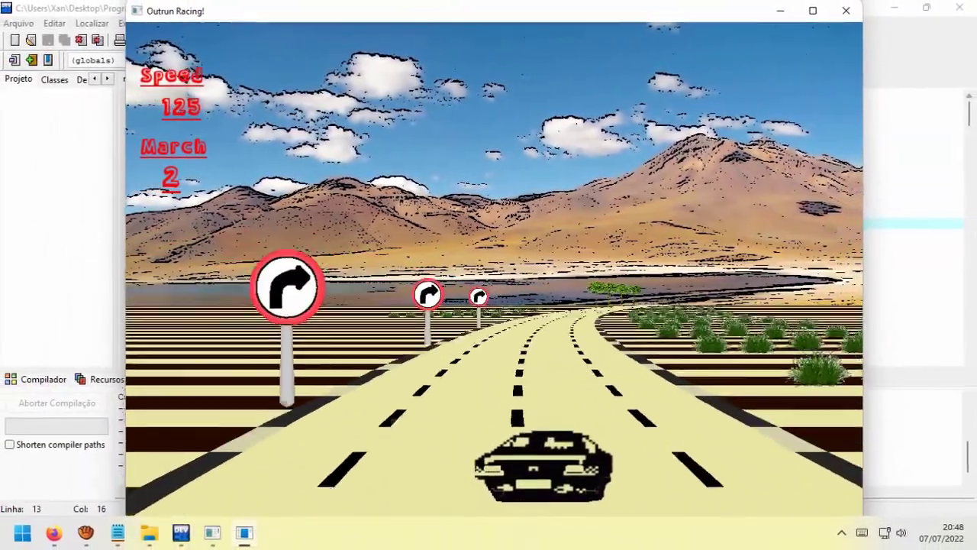
pyautogui.press('Right')
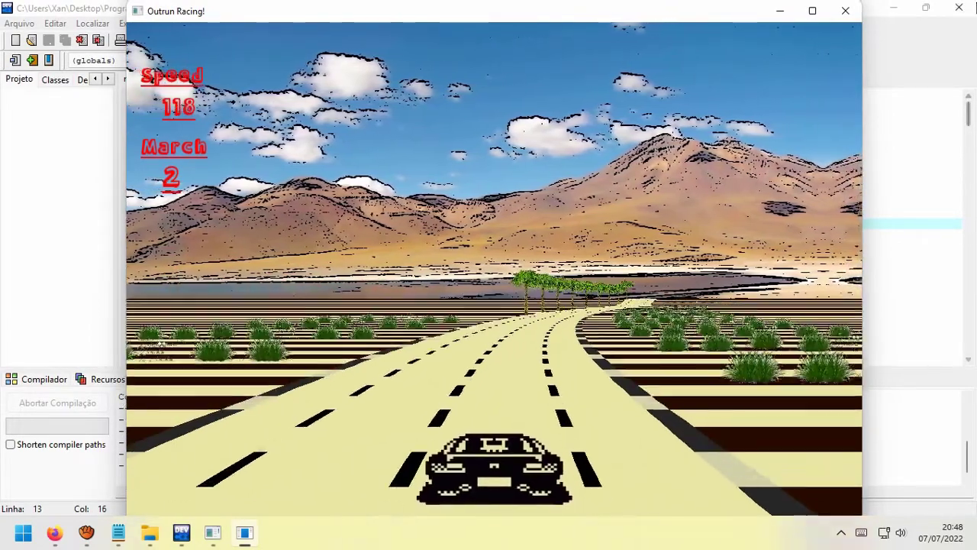